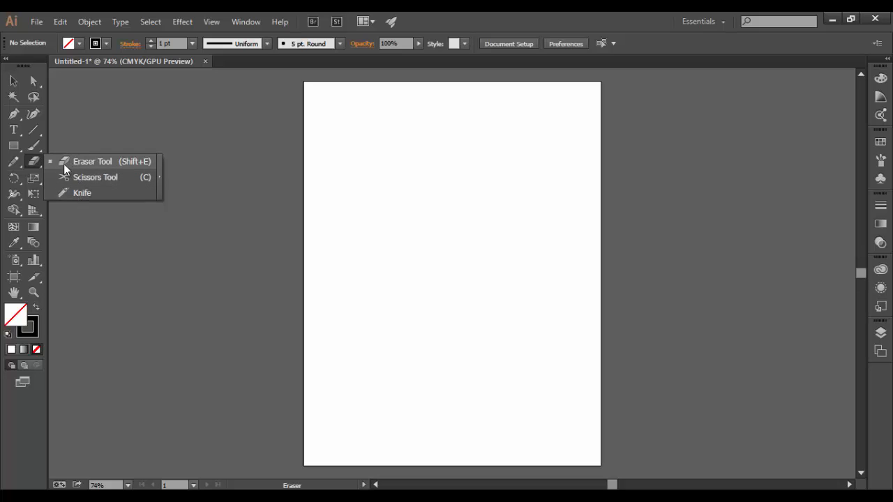
Step: Tear off the Eraser, Scissors and Knife tool group as a floating palette on the canvas
left_click(34, 161)
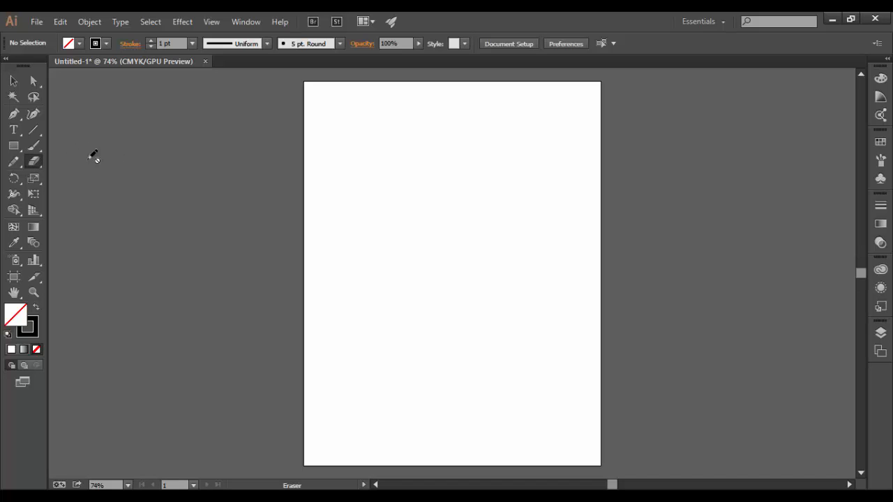
left_click(35, 166)
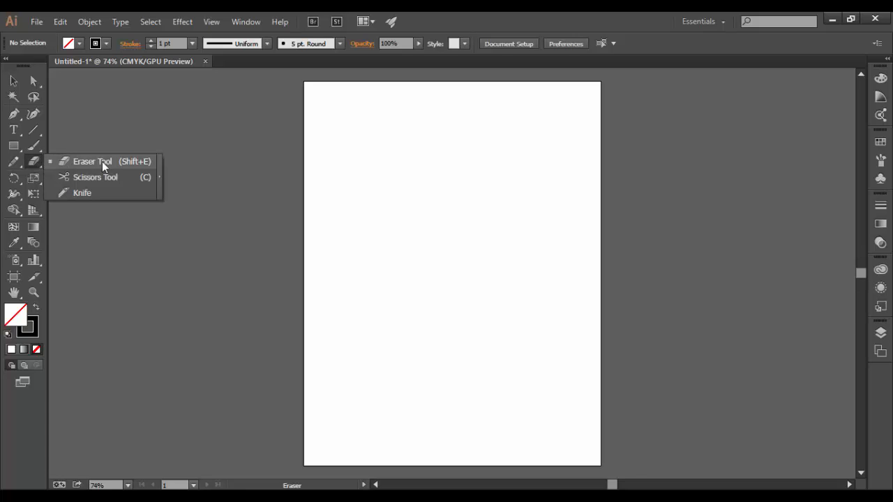
left_click(159, 177)
left_click_drag(73, 168, 214, 127)
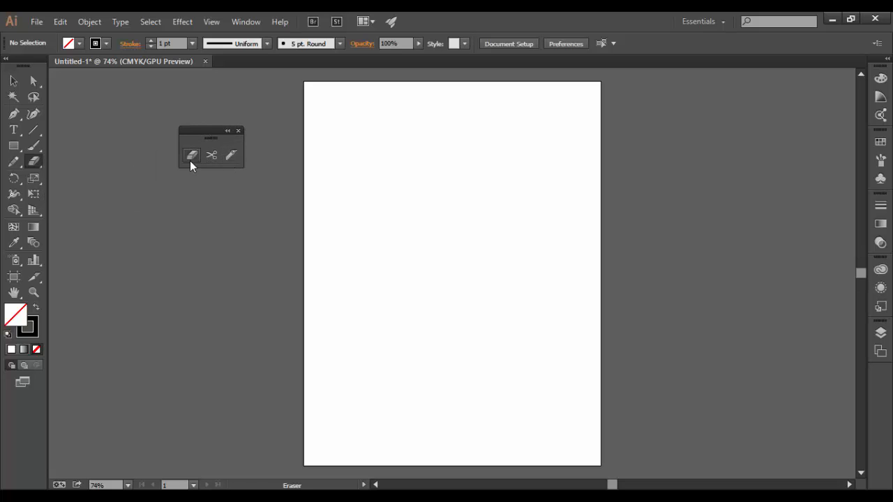
Step: Draw a wide rectangle in the upper part of the artboard and give it a dark green fill with no stroke
left_click(13, 146)
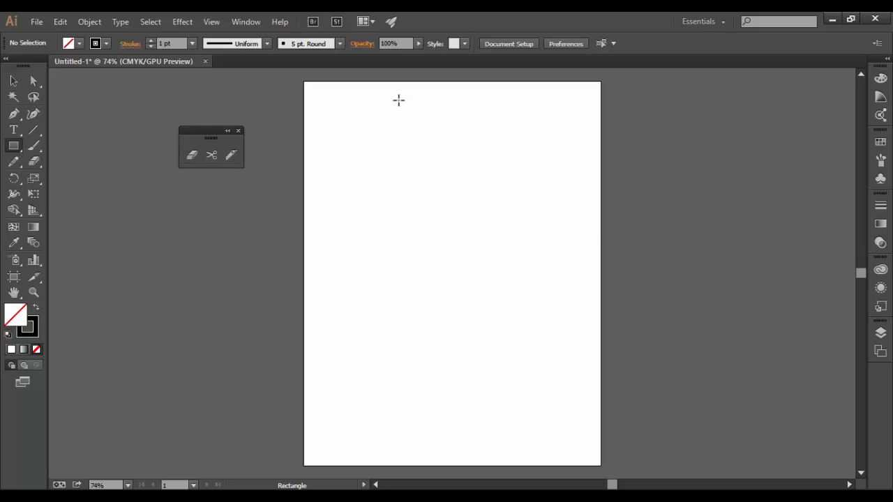
left_click_drag(363, 119, 549, 215)
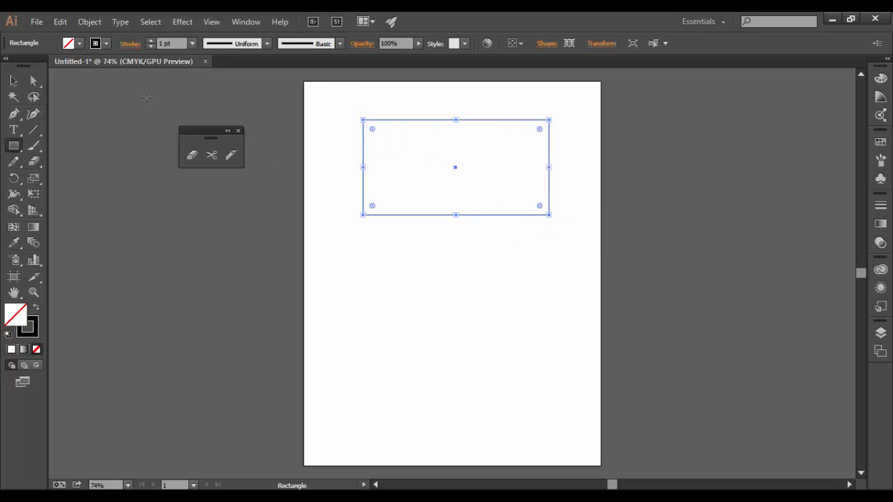
left_click(36, 310)
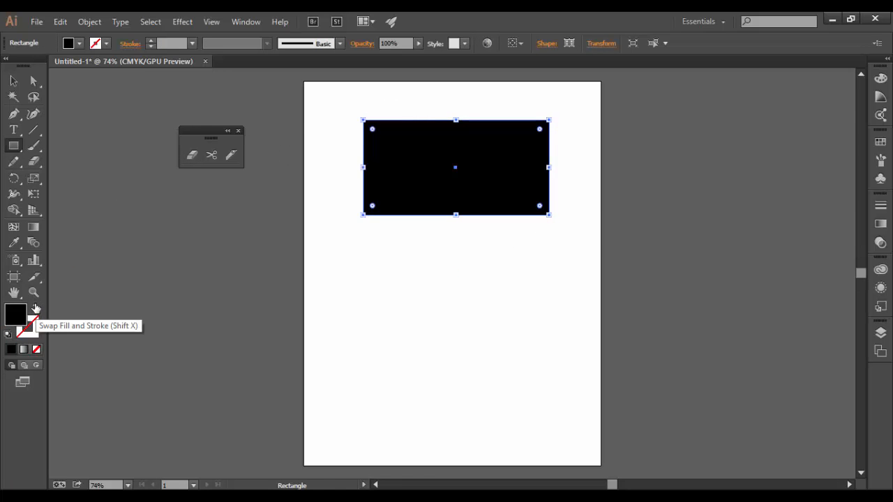
left_click(880, 97)
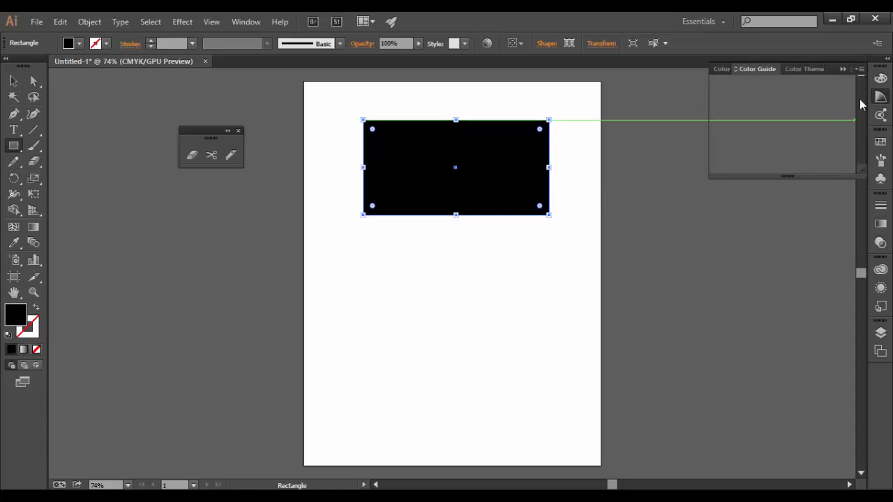
left_click(721, 69)
left_click(726, 123)
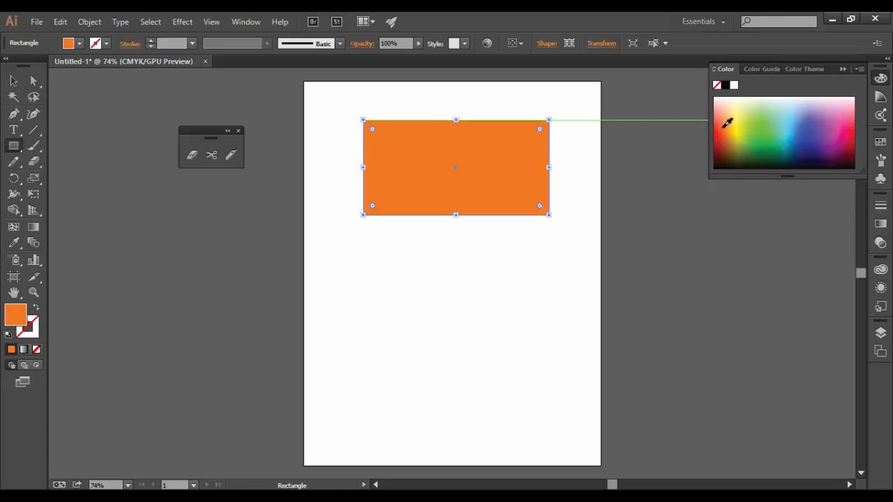
left_click_drag(736, 140, 767, 144)
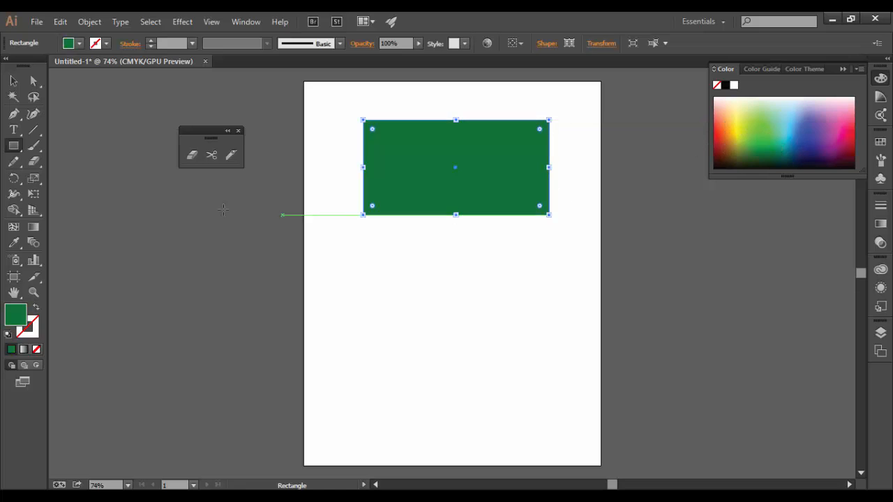
Step: Paint two wavy green Paintbrush strokes below the rectangle, one across the middle and one near the bottom of the artboard
left_click(33, 146)
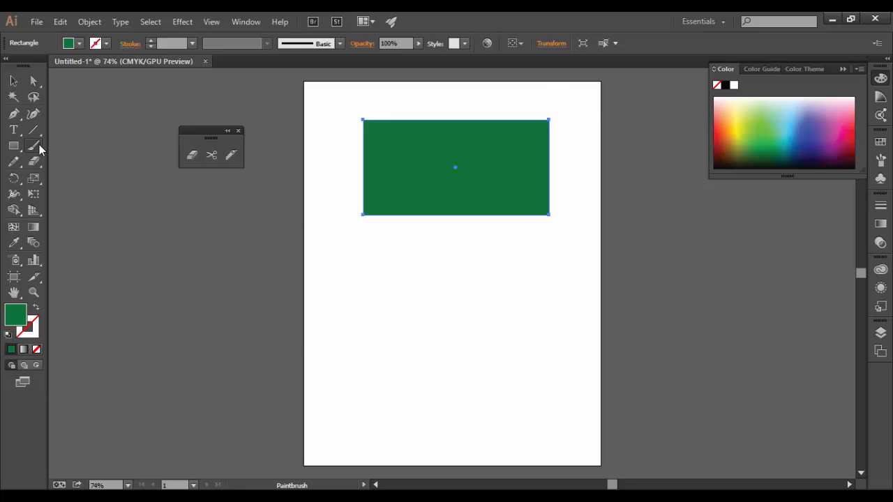
mouse_move(313, 302)
left_mouse_down()
mouse_move(494, 252)
mouse_move(555, 305)
left_mouse_up()
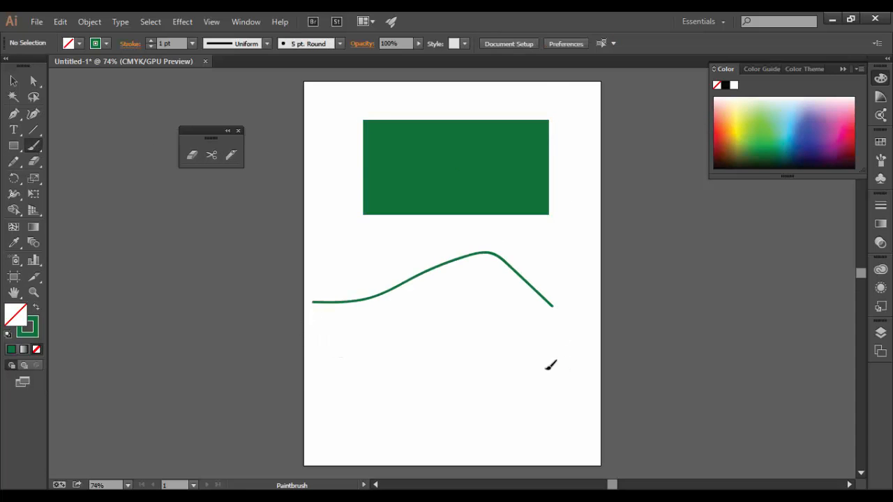
mouse_move(557, 365)
left_mouse_down()
mouse_move(398, 419)
mouse_move(333, 391)
left_mouse_up()
left_click(14, 80)
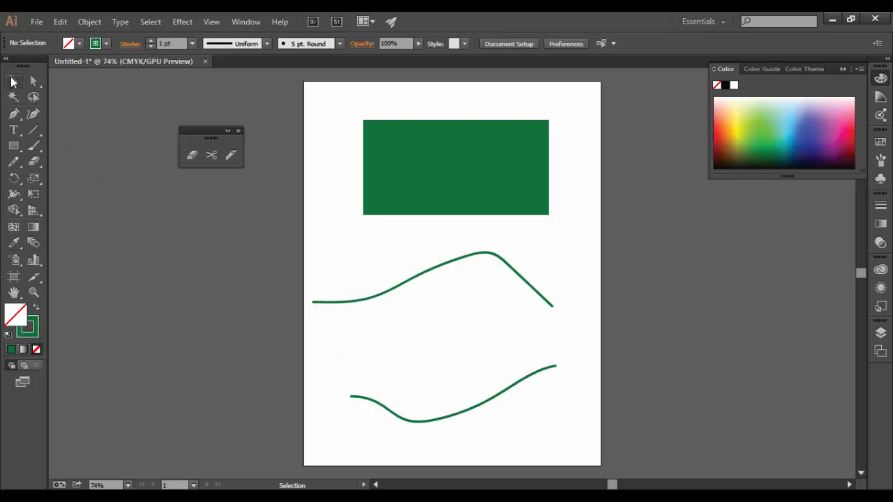
Step: Activate the Eraser tool and enlarge its brush by several increments
left_click(192, 156)
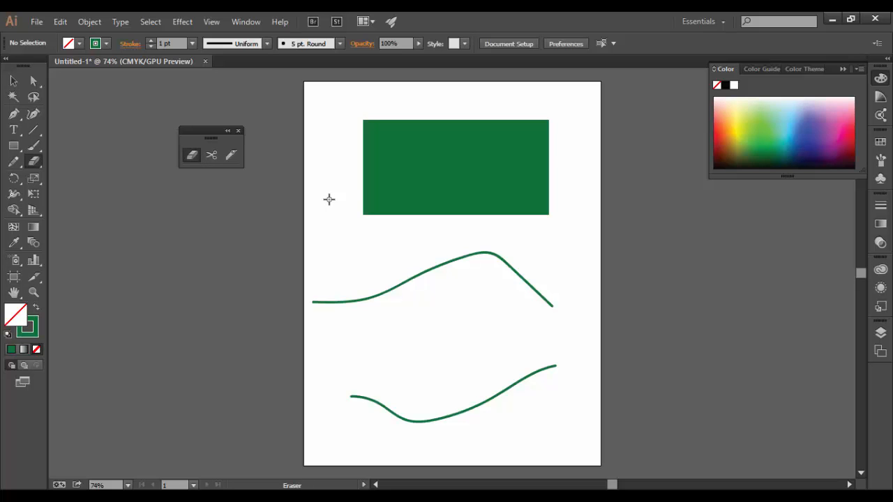
key("bracketright")
key("bracketright")
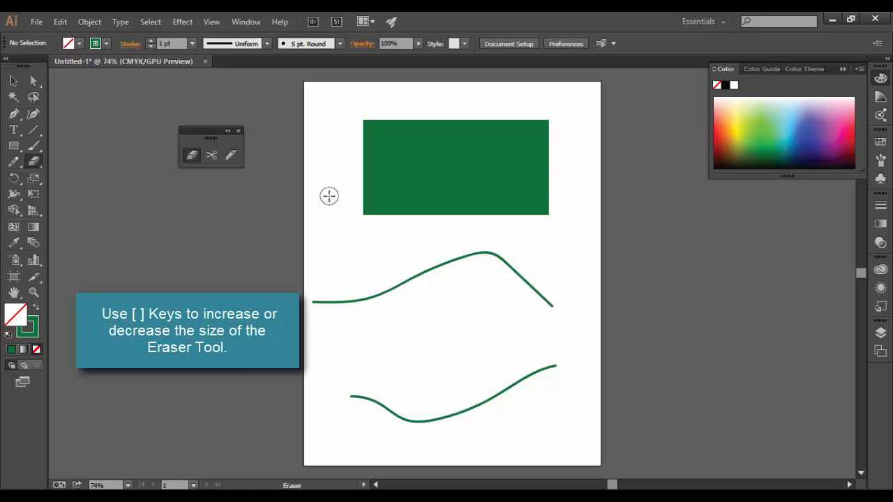
key("bracketright")
key("bracketright")
Step: Erase a diagonal swath through the rectangle and both curves, and undo it
mouse_move(259, 131)
left_mouse_down()
mouse_move(318, 121)
mouse_move(448, 253)
mouse_move(474, 448)
mouse_move(539, 473)
mouse_move(562, 467)
left_mouse_up()
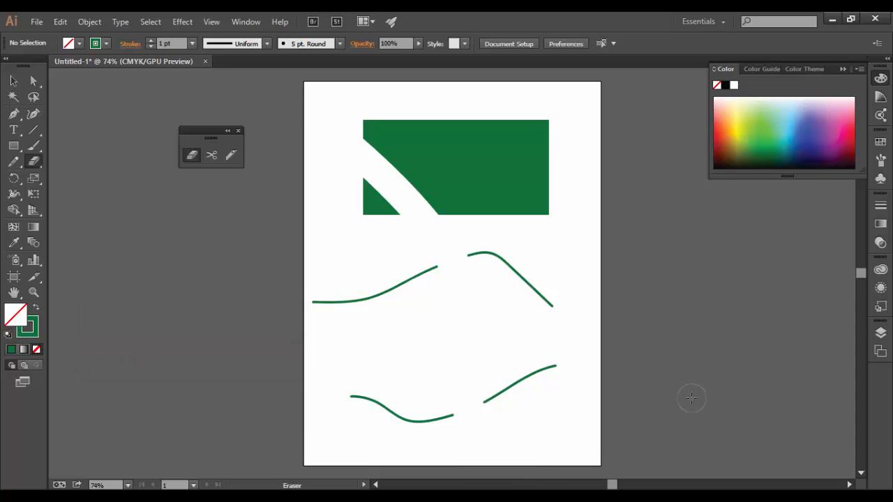
key("ctrl+z")
Step: Select only the green rectangle, try short Eraser strokes on the two unselected curves, and undo them
left_click(14, 82)
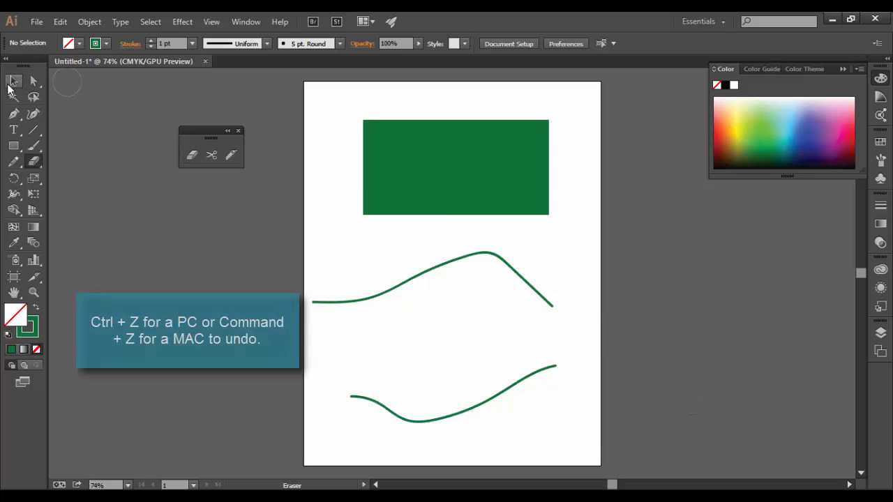
left_click(475, 174)
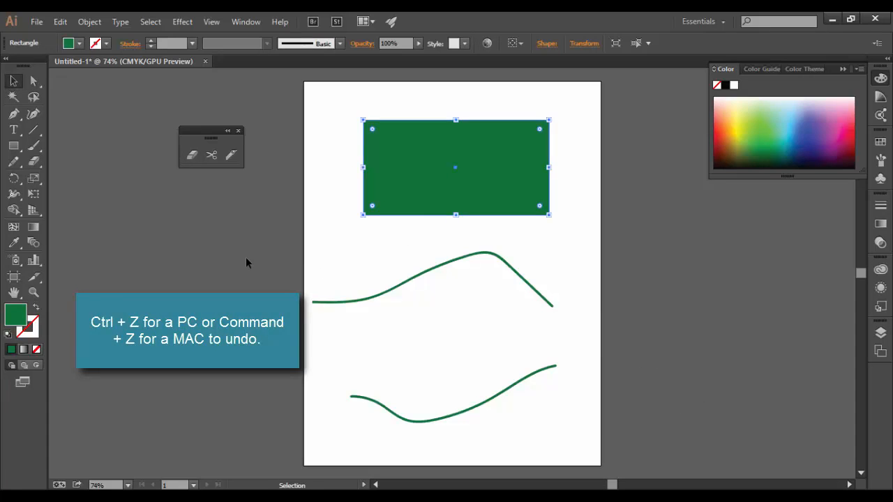
key("shift+e")
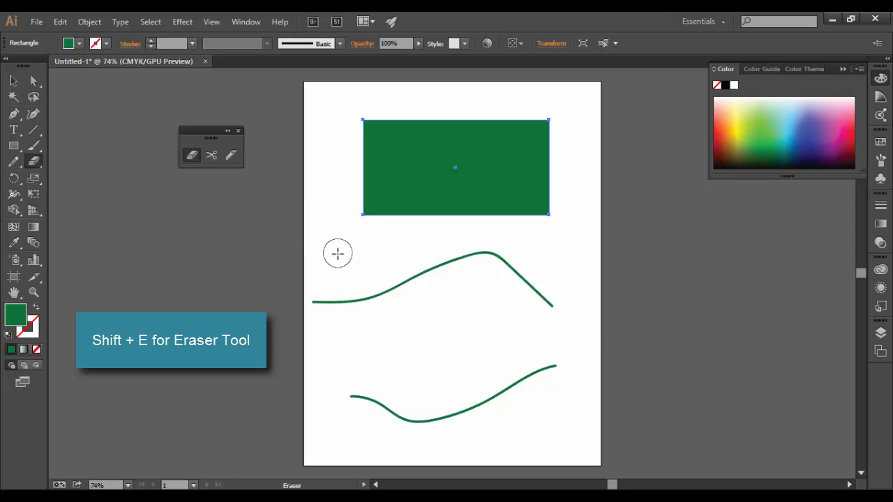
left_click_drag(352, 279, 359, 325)
left_click_drag(383, 413, 422, 436)
left_click_drag(427, 296, 461, 273)
left_click_drag(506, 397, 511, 430)
key("ctrl+z")
key("ctrl+z")
key("ctrl+z")
key("ctrl+z")
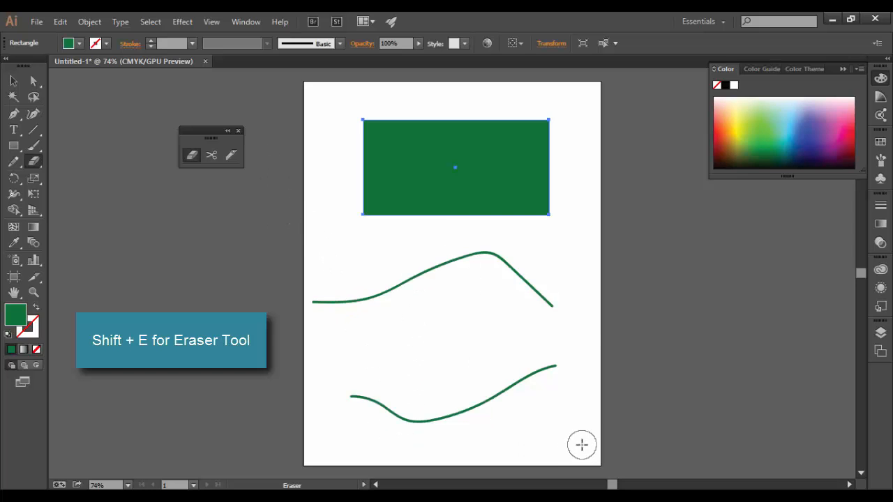
Step: Try long Eraser strokes across the unselected curves and a curved one into the selected rectangle, undoing each
mouse_move(415, 240)
left_mouse_down()
mouse_move(478, 332)
mouse_move(566, 431)
mouse_move(599, 398)
left_mouse_up()
key("ctrl+z")
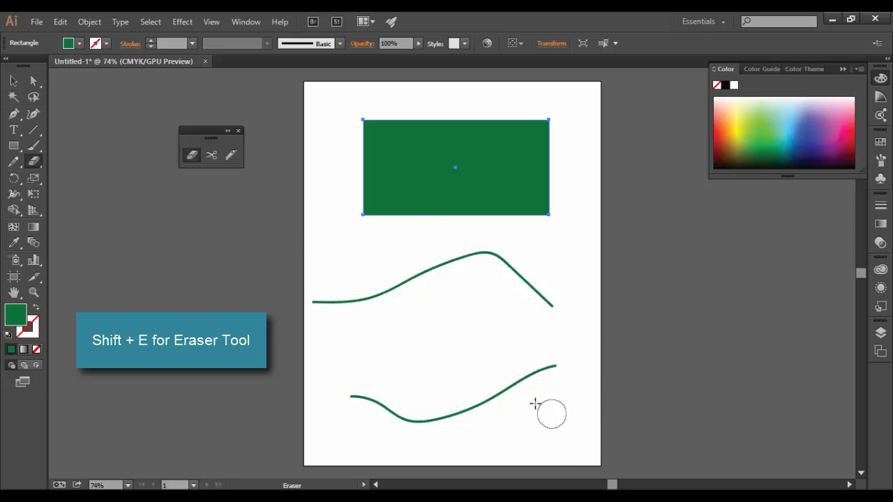
mouse_move(535, 405)
left_mouse_down()
mouse_move(392, 247)
mouse_move(374, 295)
mouse_move(405, 436)
mouse_move(325, 416)
left_mouse_up()
key("ctrl+z")
key("ctrl+z")
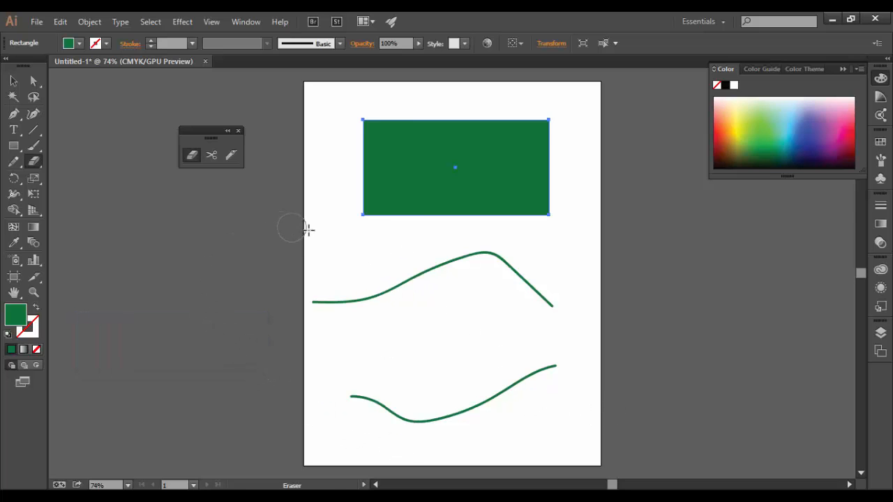
mouse_move(356, 225)
left_mouse_down()
mouse_move(412, 187)
mouse_move(495, 166)
left_mouse_up()
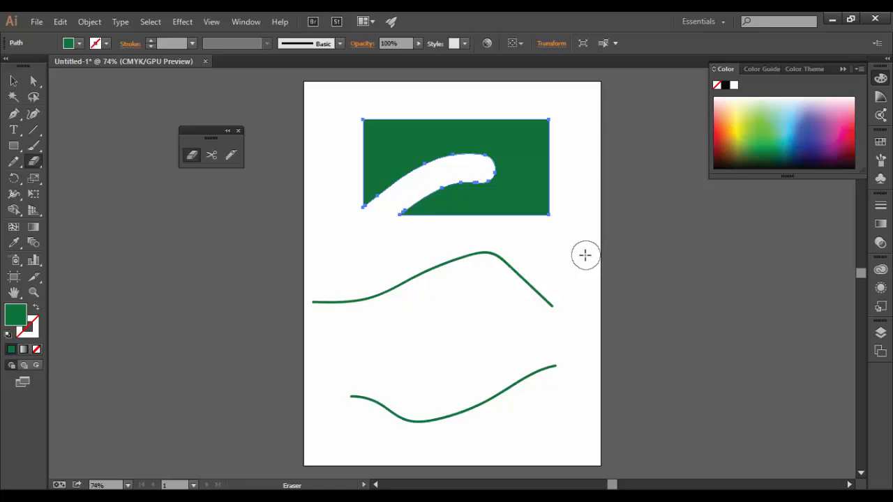
key("ctrl+z")
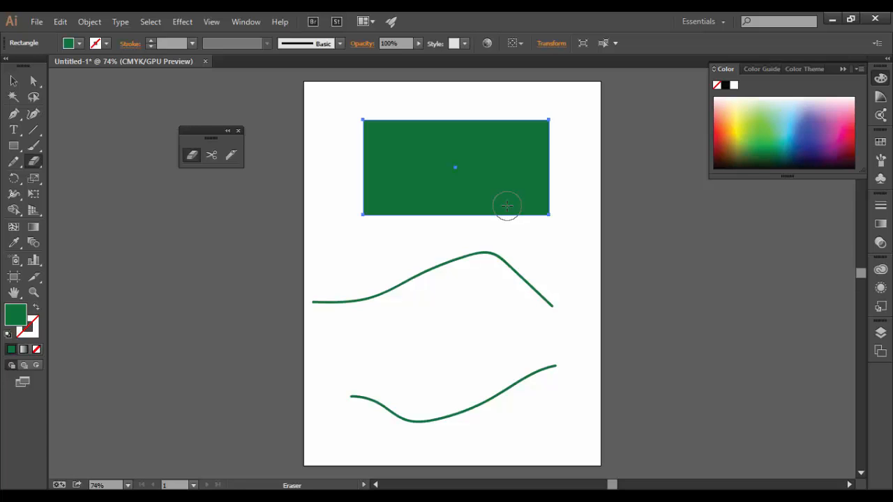
Step: Draw a tall narrow rectangle vertically across the middle of the green one and fill it with light yellow-green
left_click(13, 81)
left_click(13, 146)
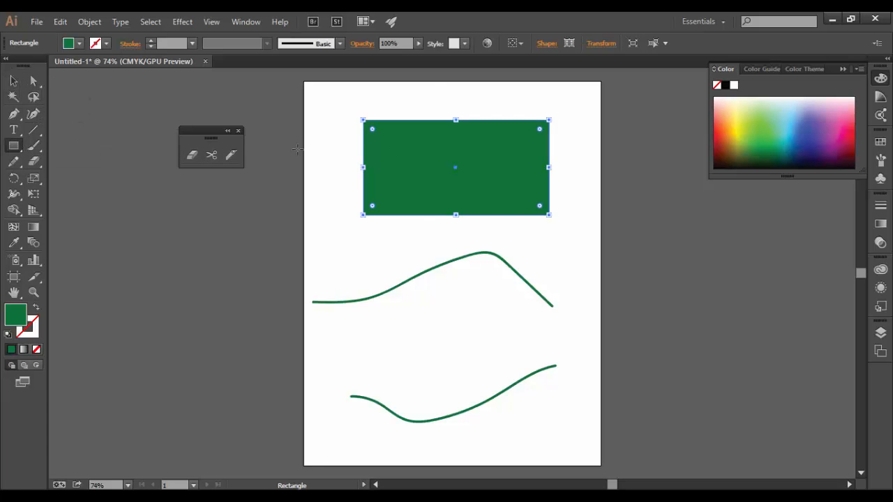
left_click_drag(429, 89, 485, 302)
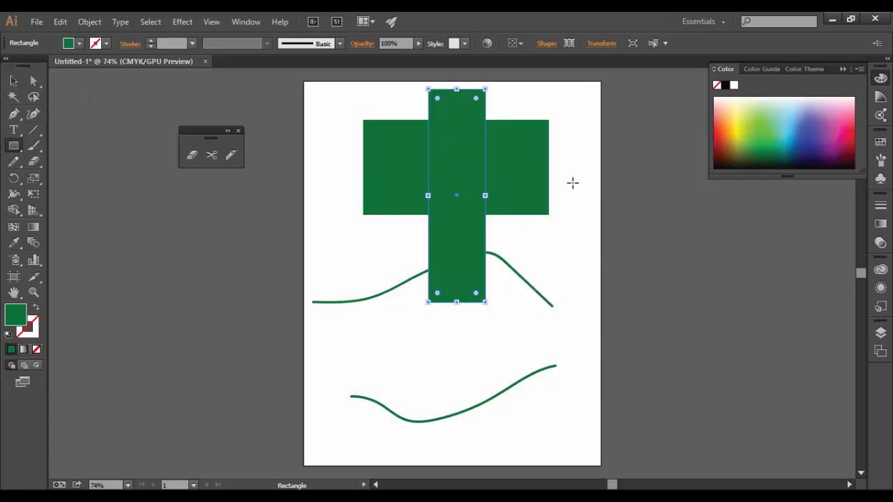
left_click(745, 117)
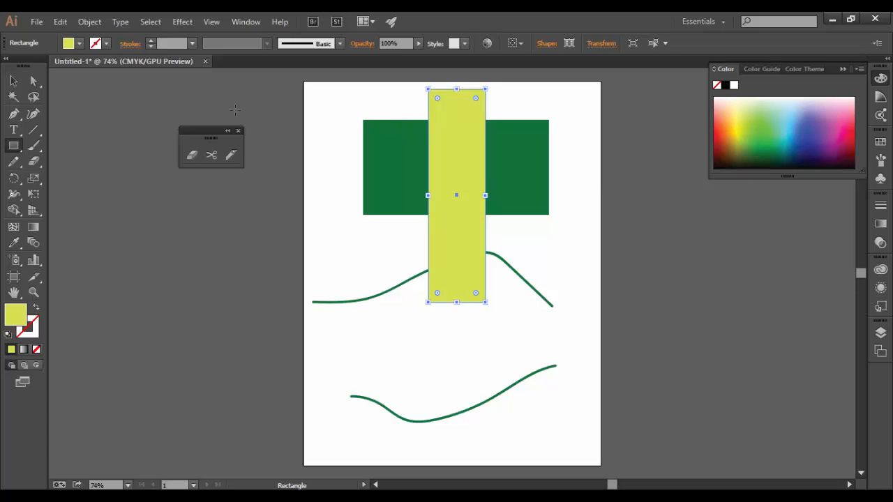
Step: Isolate the green rectangle and erase a large round notch from its upper edge with an enlarged Eraser
left_click(14, 81)
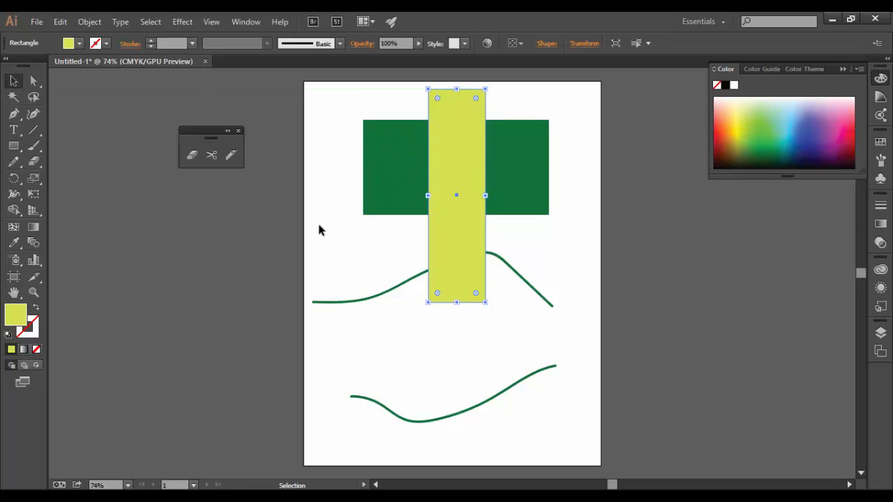
double_click(387, 181)
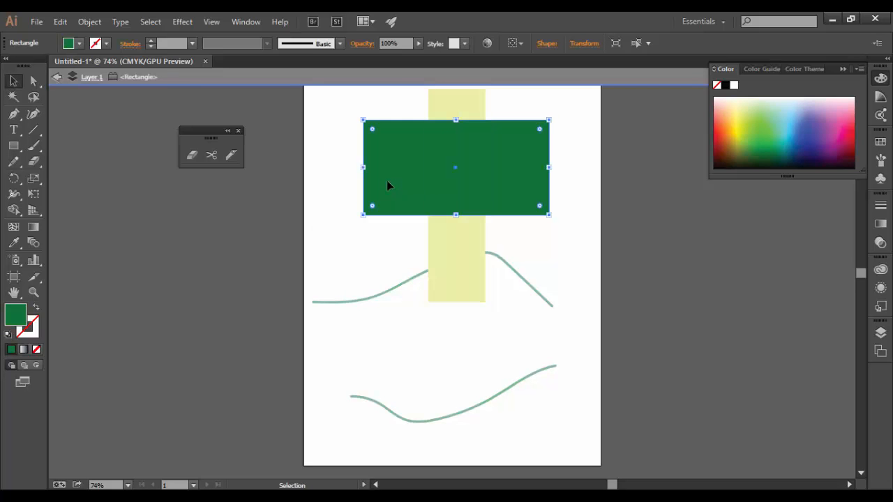
left_click(192, 156)
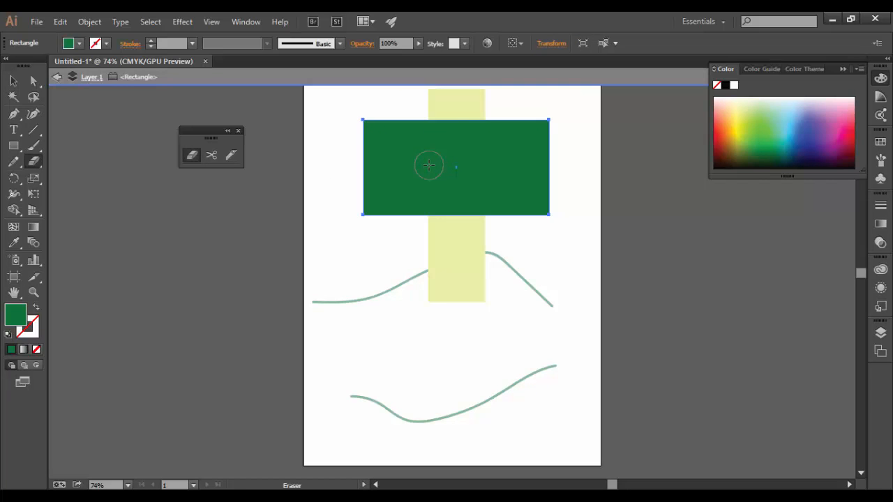
key("bracketright")
key("bracketright")
key("bracketright")
key("bracketright")
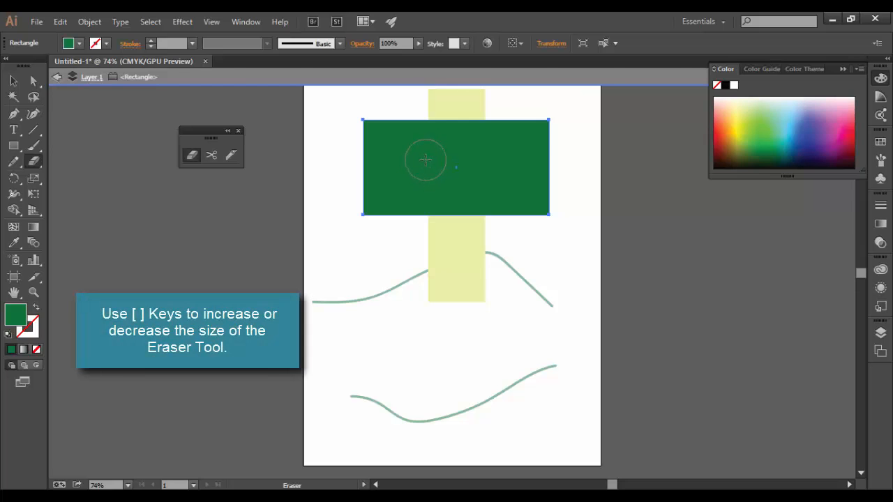
left_click(424, 132)
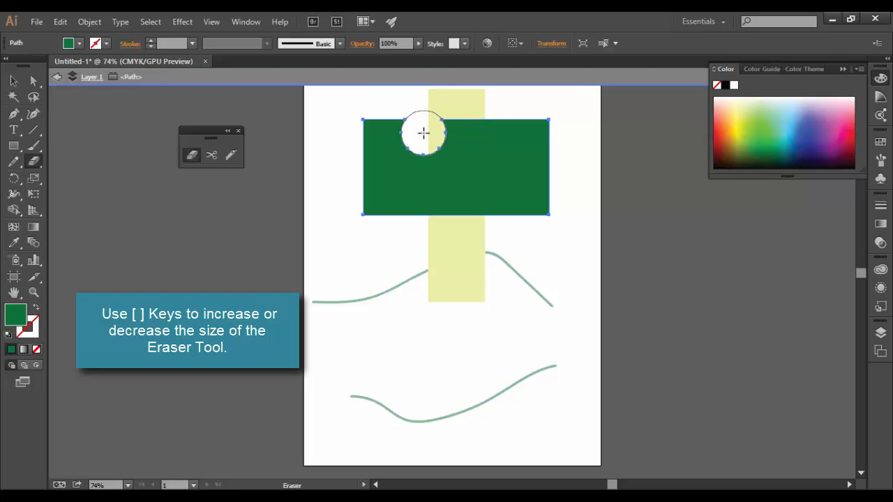
Step: Shrink the Eraser and cut a small round notch into the green rectangle's lower edge, toward its right end
key("bracketleft")
key("bracketleft")
left_click(513, 220)
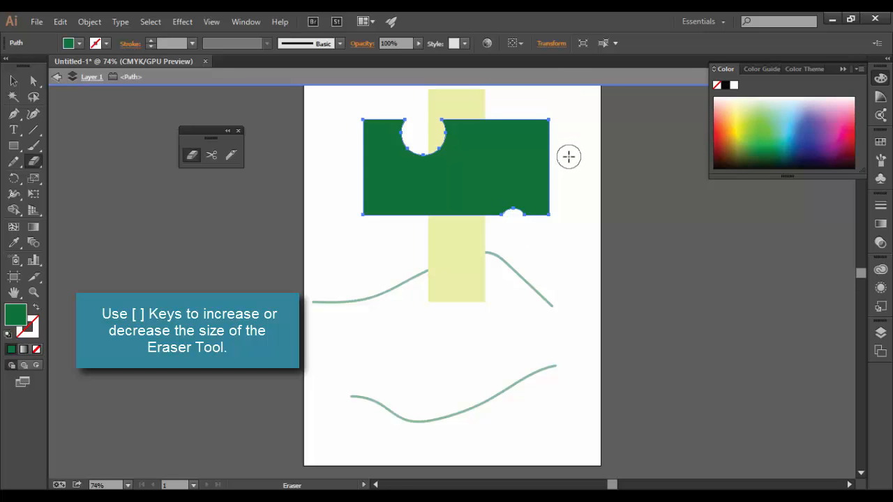
Step: With a smaller Eraser, cut a thin horizontal band from the green shape's right edge to the large notch and a diagonal band down to its lower edge
key("bracketleft")
key("bracketleft")
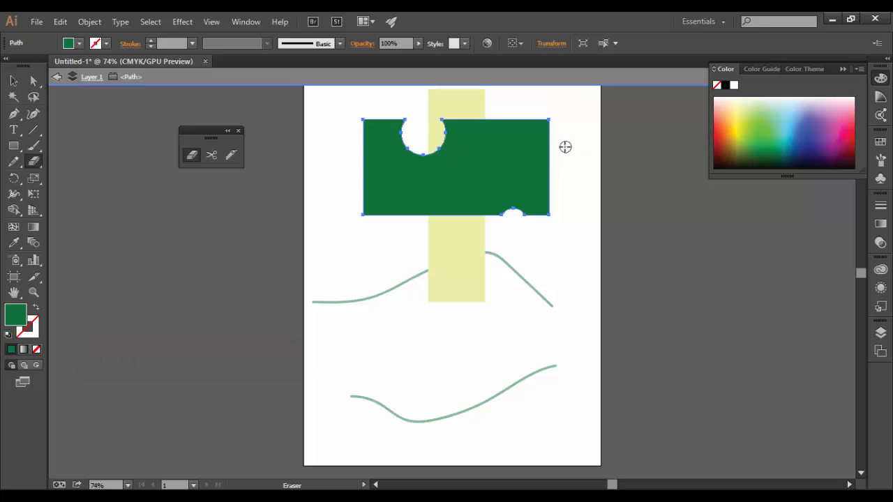
left_click_drag(564, 143, 433, 143)
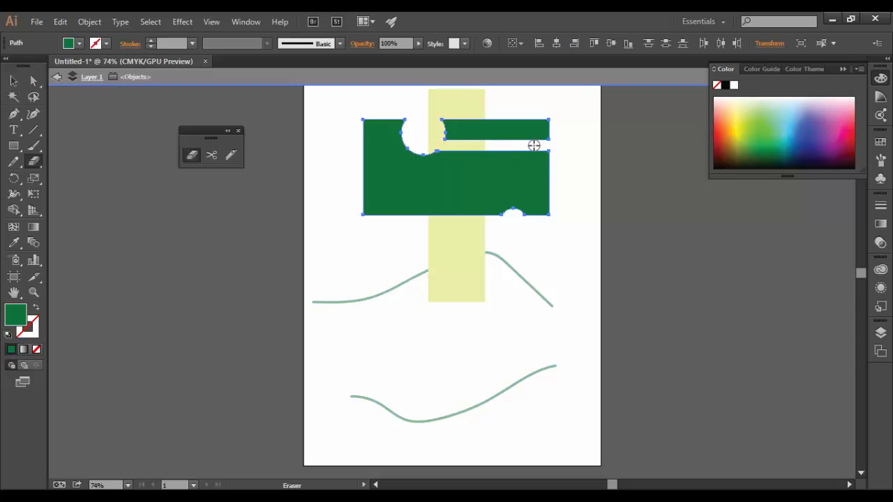
left_click_drag(534, 145, 441, 230)
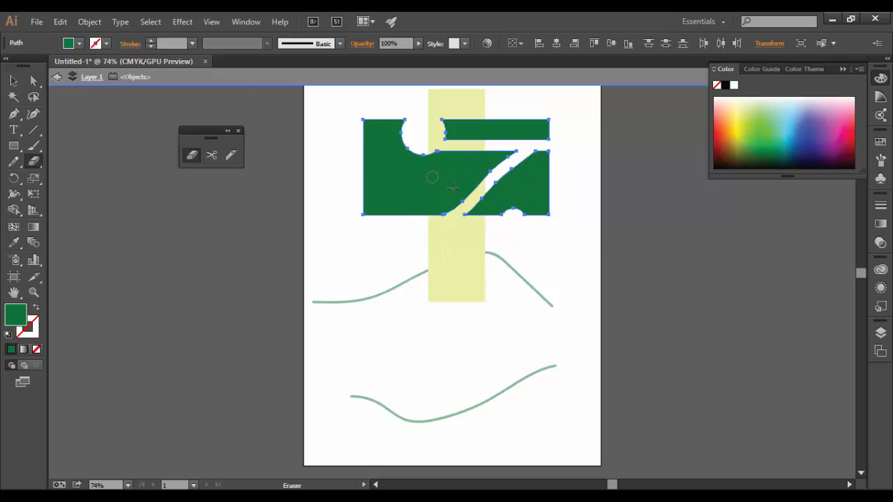
Step: Erase a bent band from the green shape's left edge to its lower edge and a diagonal band across the lower-left corner, and exit isolation mode
mouse_move(345, 167)
left_mouse_down()
mouse_move(405, 214)
mouse_move(405, 168)
mouse_move(406, 227)
left_mouse_up()
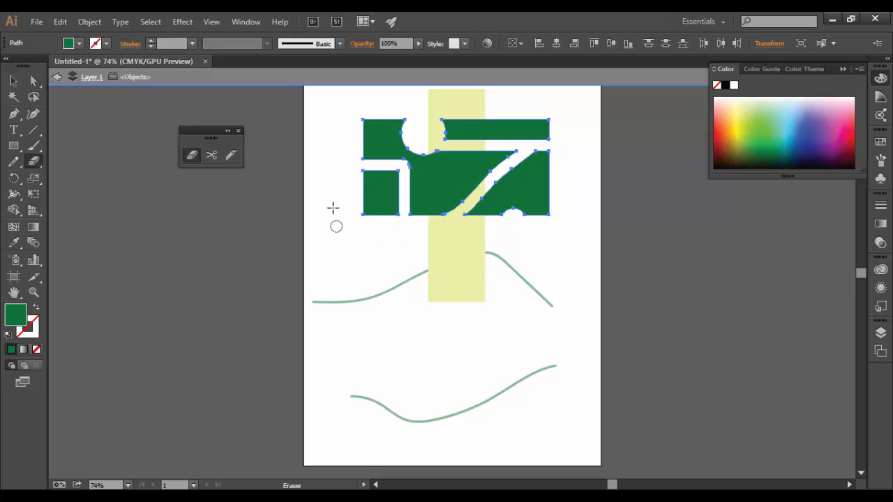
left_click_drag(355, 189, 392, 220)
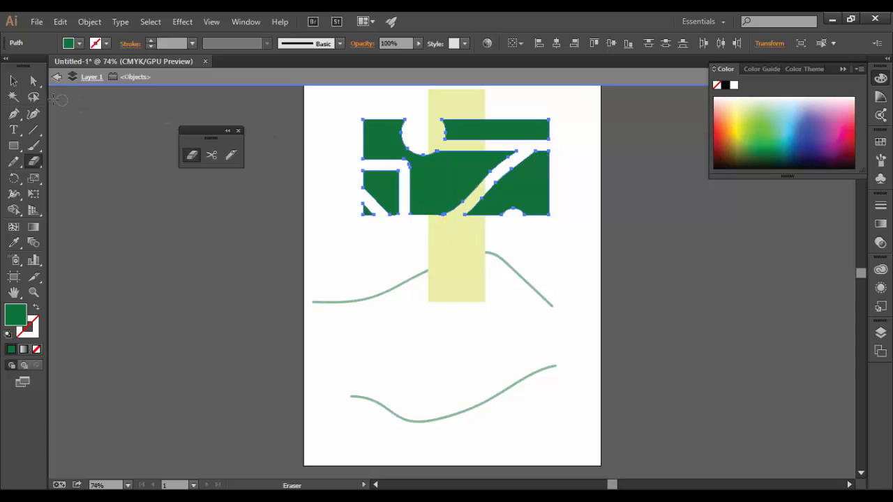
left_click(13, 81)
double_click(324, 264)
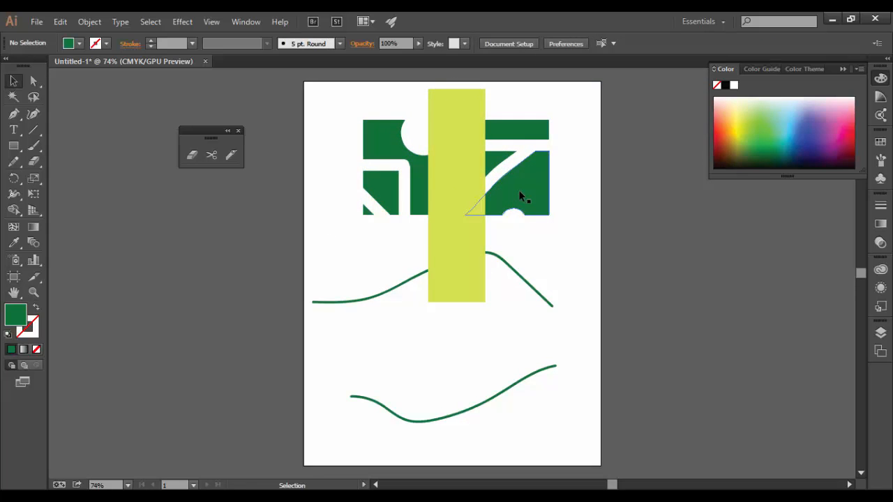
Step: Move the yellow-green rectangle off the green pieces and back over the middle of them
left_click_drag(433, 95, 325, 123)
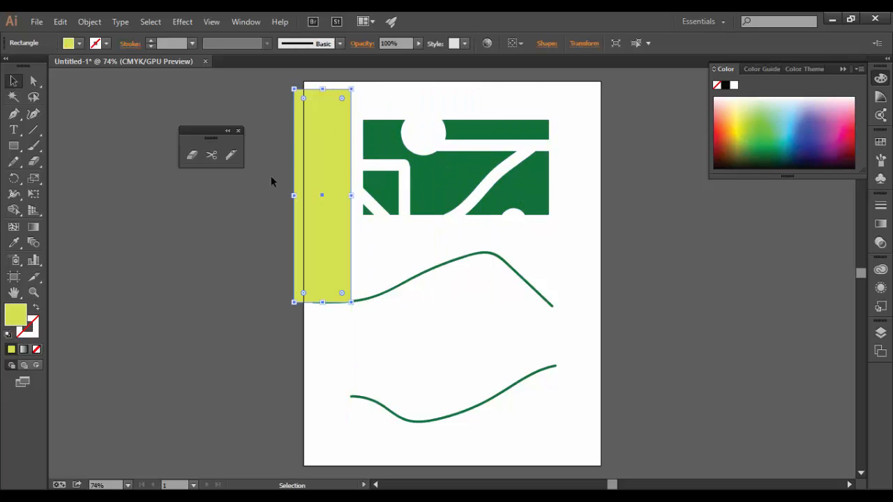
left_click_drag(332, 167, 471, 166)
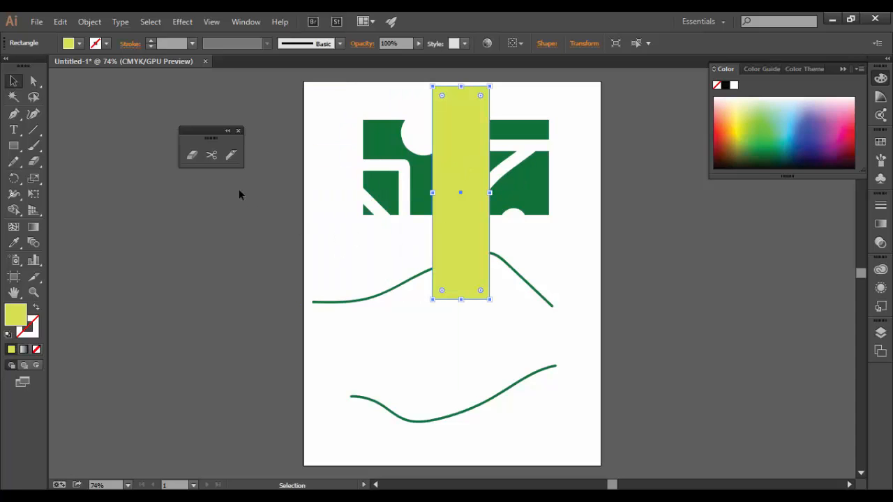
Step: Cut off the yellow-green rectangle's lower-left corner with Scissors and move the triangular piece to the artboard's left edge
left_click(213, 156)
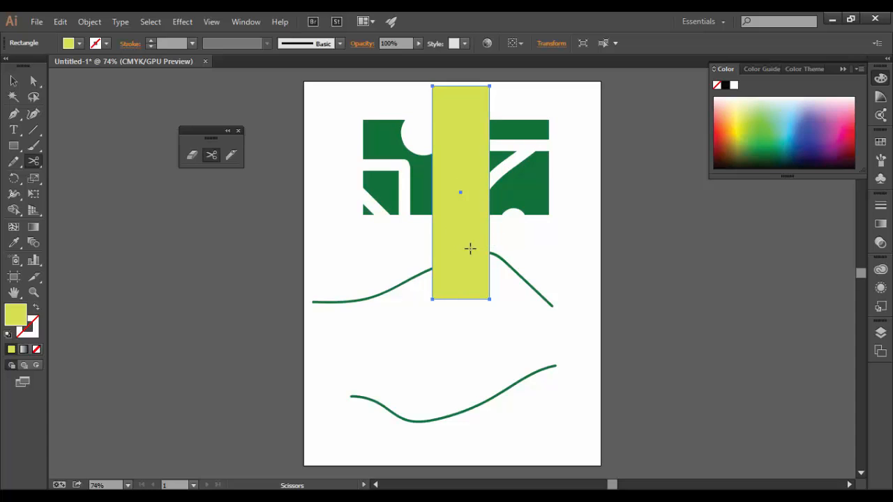
left_click(433, 242)
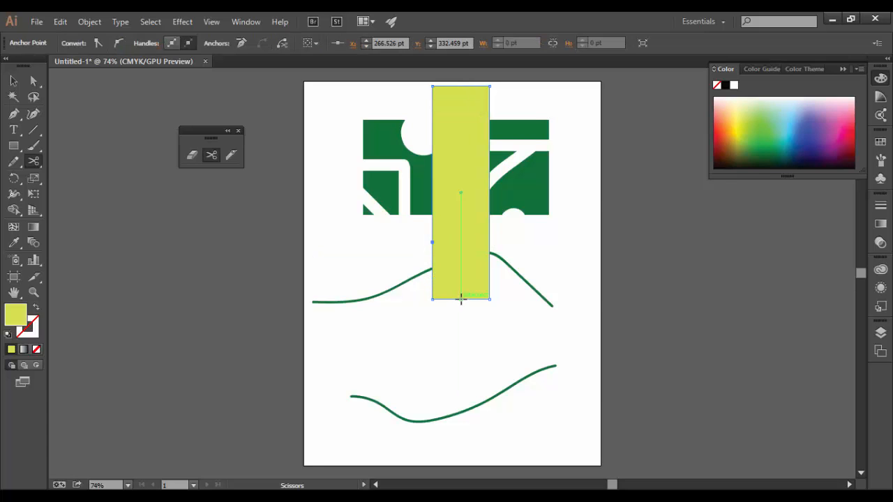
left_click(460, 299)
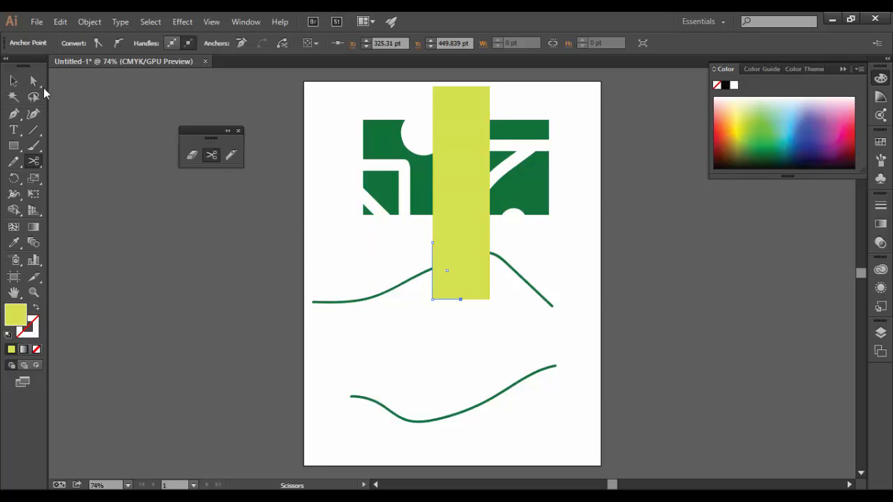
left_click(13, 81)
left_click_drag(439, 265, 305, 267)
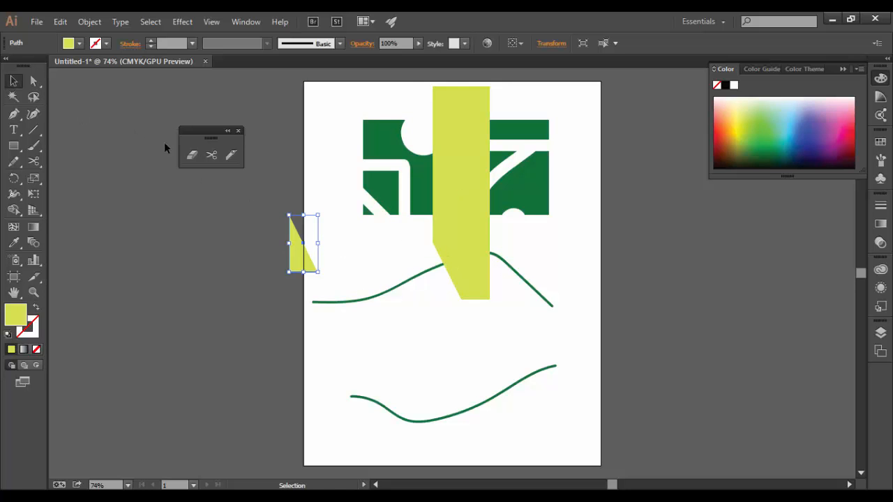
Step: Split the lower green brush stroke at two points with Scissors and move its three segments apart
left_click(213, 155)
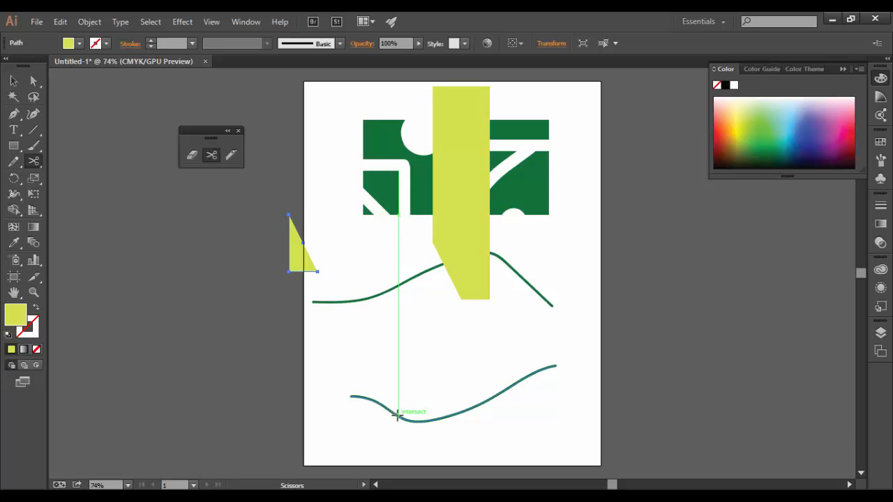
left_click(397, 416)
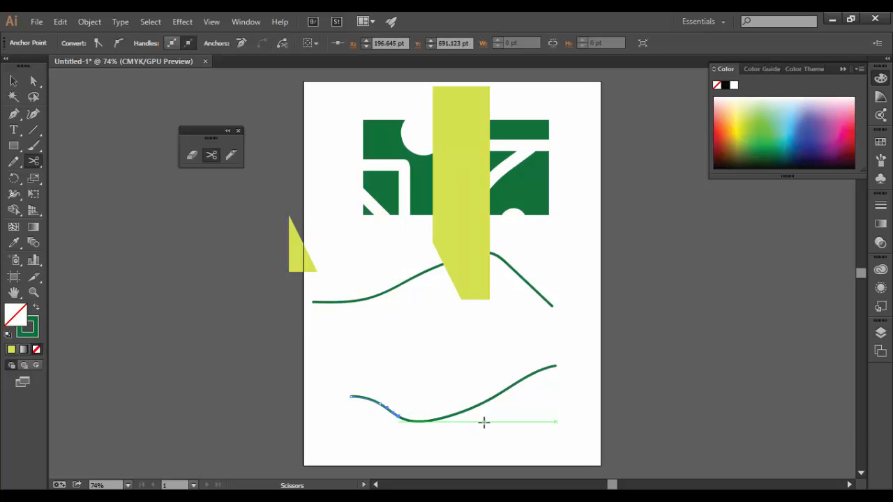
left_click(497, 395)
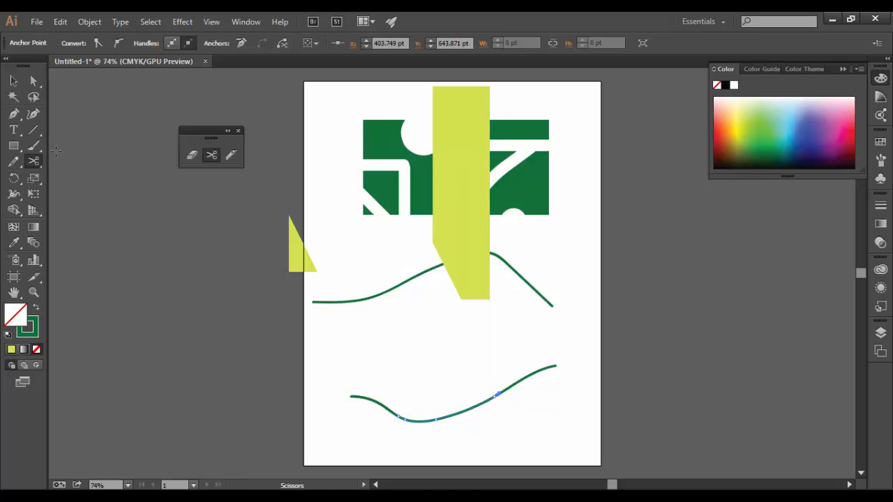
left_click(12, 82)
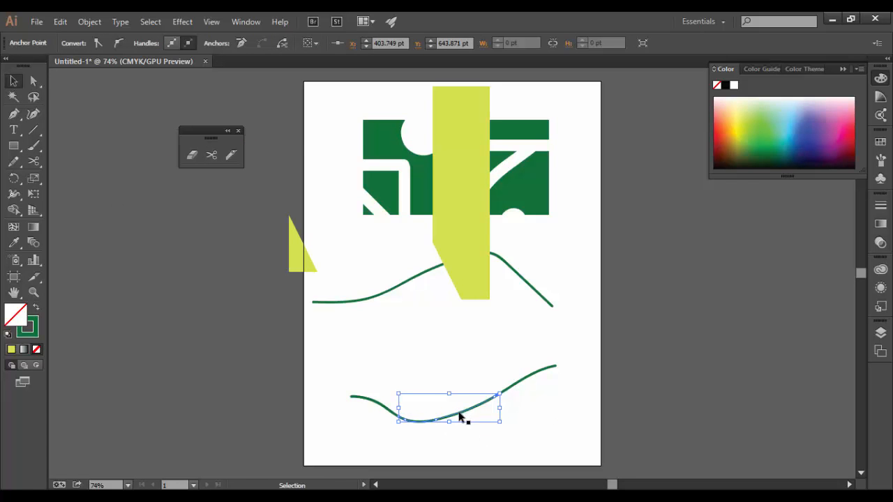
left_click_drag(460, 414, 457, 378)
left_click_drag(517, 391, 522, 398)
left_click_drag(382, 409, 383, 419)
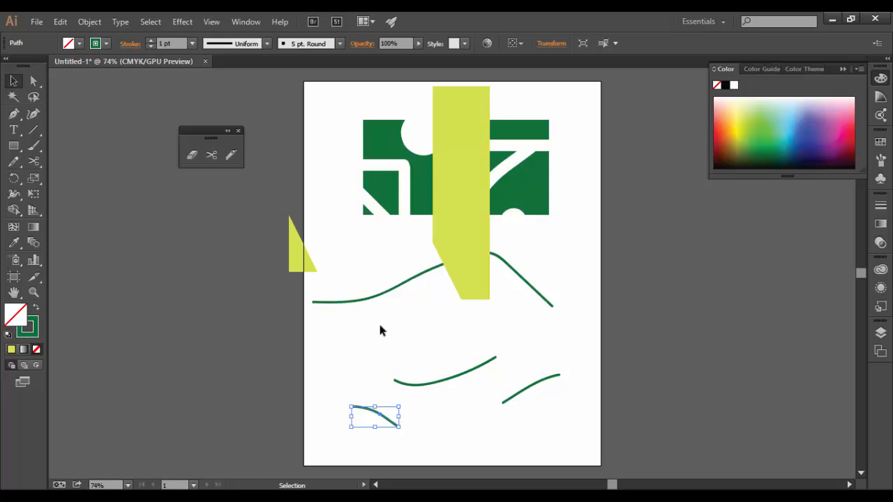
Step: Try to cut the upper green brush stroke at its left endpoint with Scissors
left_click(211, 155)
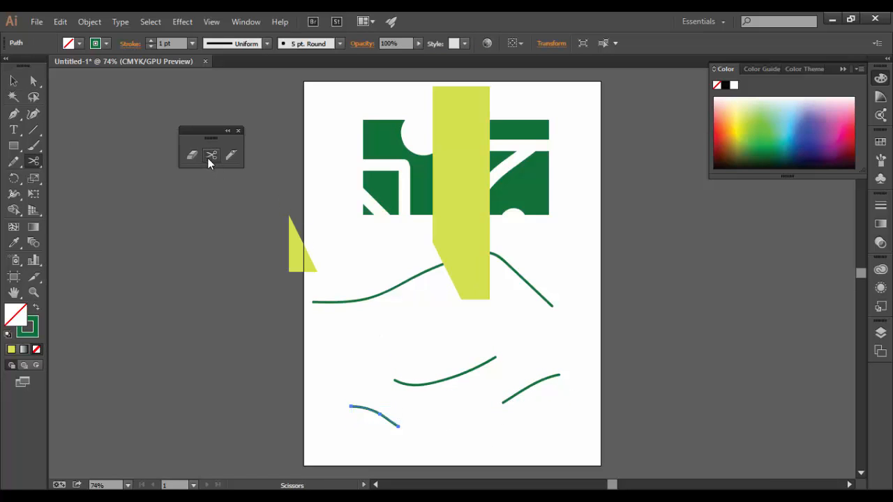
left_click(313, 302)
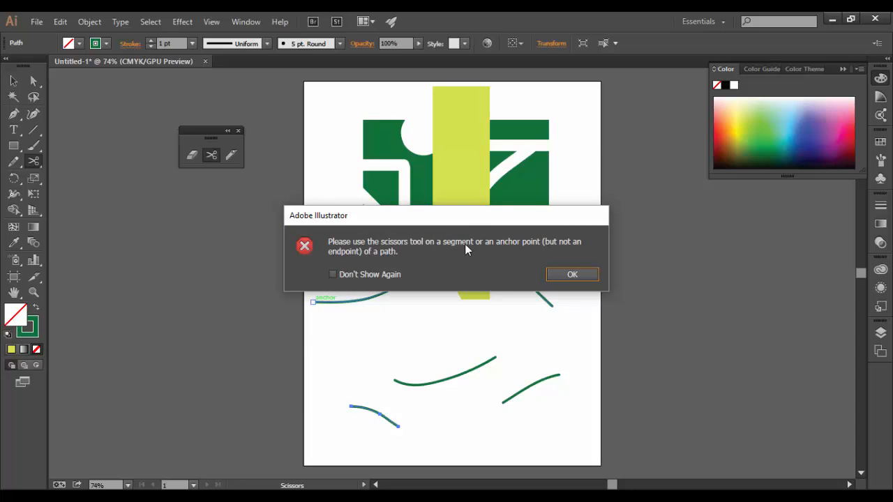
left_click(587, 273)
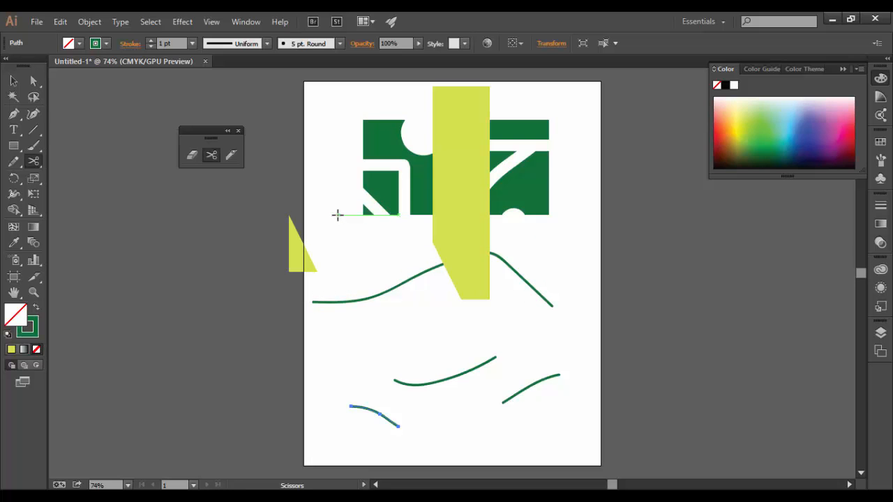
Step: Select the tall yellow-green shape and cut it lengthwise with a wavy freehand Knife line
left_click(231, 155)
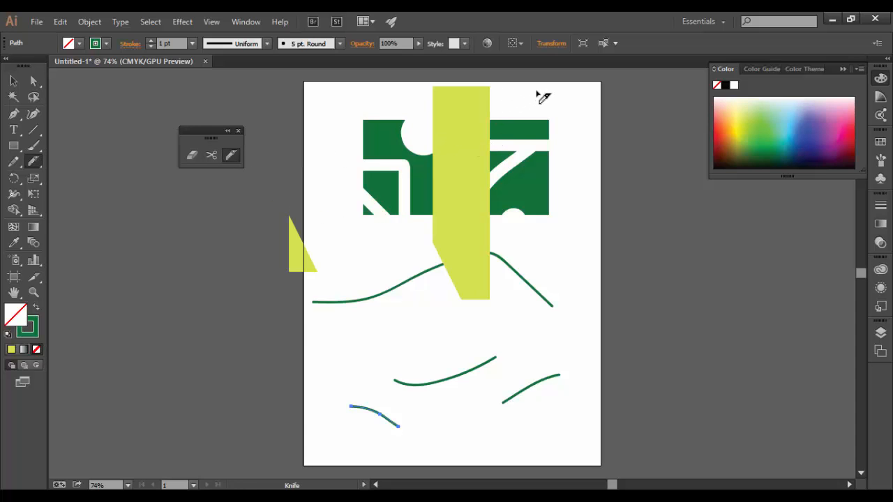
left_click(13, 81)
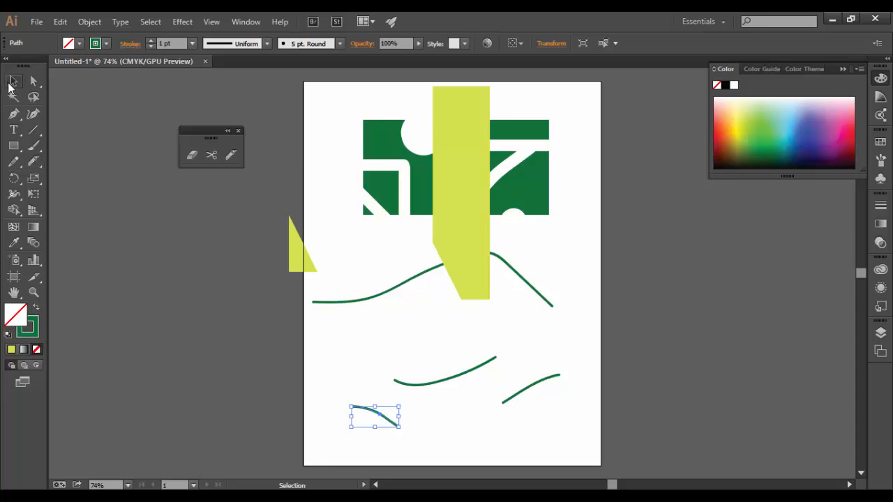
left_click(458, 125)
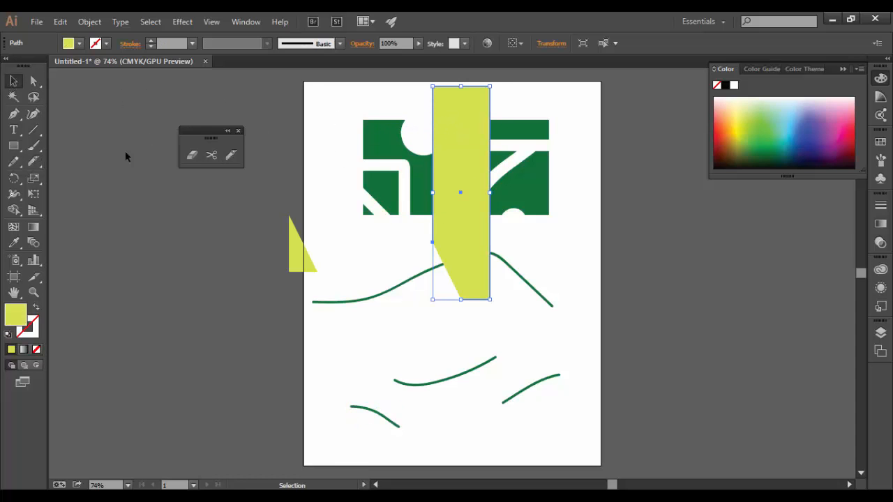
left_click(237, 159)
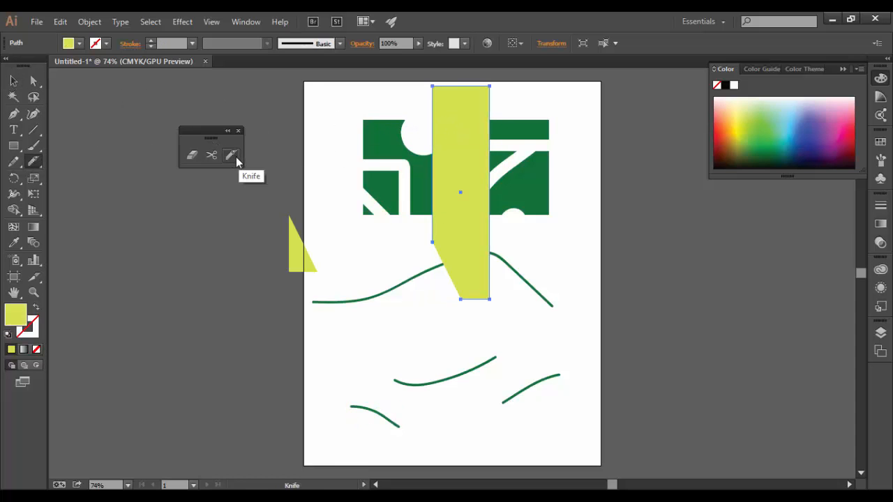
mouse_move(510, 90)
left_mouse_down()
mouse_move(469, 93)
mouse_move(463, 110)
mouse_move(475, 117)
mouse_move(450, 142)
mouse_move(471, 157)
mouse_move(466, 174)
mouse_move(450, 178)
mouse_move(450, 194)
mouse_move(468, 235)
mouse_move(478, 235)
mouse_move(461, 249)
mouse_move(461, 278)
mouse_move(472, 283)
mouse_move(482, 261)
mouse_move(511, 277)
mouse_move(542, 256)
mouse_move(542, 212)
mouse_move(562, 190)
left_mouse_up()
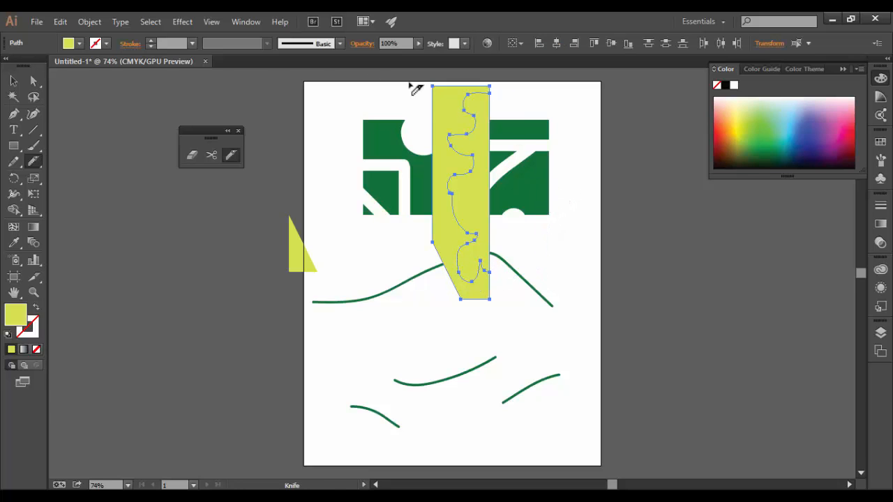
Step: Isolate the cut yellow-green shape, move its right-hand piece toward the artboard's right edge, and exit isolation mode
left_click(13, 81)
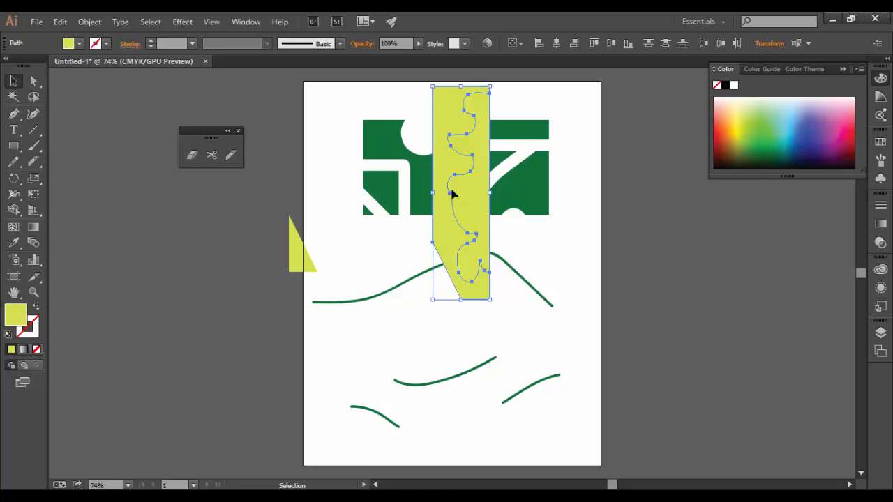
double_click(481, 200)
left_click_drag(480, 198, 573, 203)
double_click(632, 229)
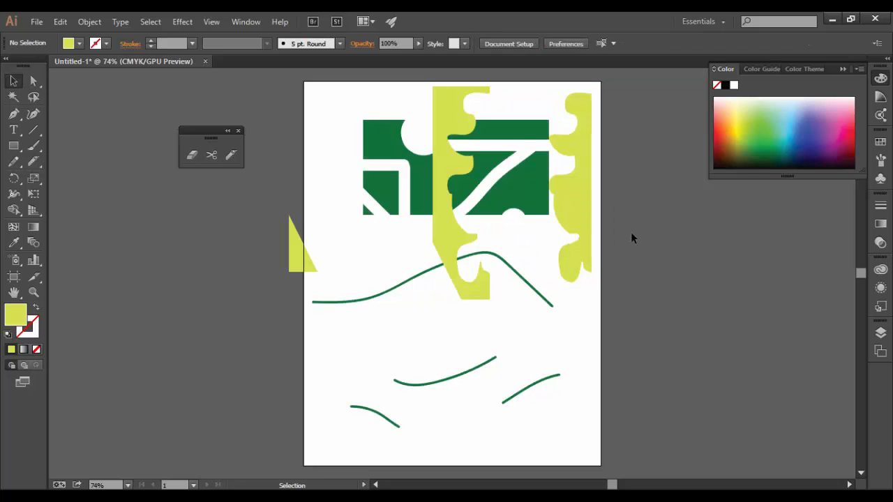
Step: Draw a wide rectangle over the green brush strokes below the shapes and fill it with dark brown
left_click(16, 148)
left_click_drag(334, 280, 531, 388)
left_click(734, 120)
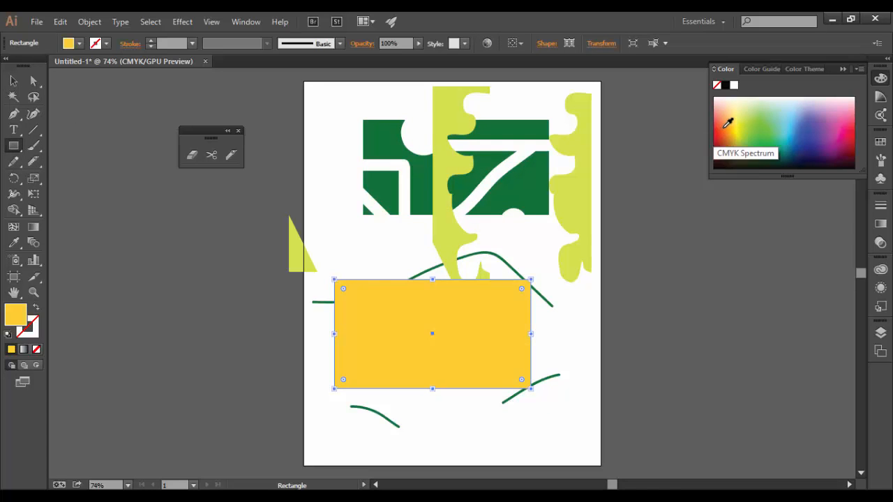
left_click(727, 116)
left_click(726, 152)
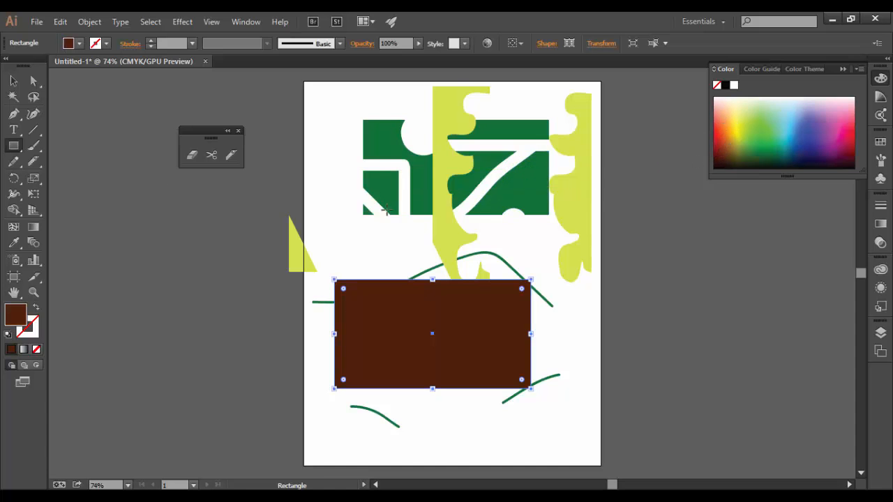
Step: Make a wavy Knife cut from the brown rectangle's upper edge that ends inside it, and try to move the piece out in isolation mode
left_click(232, 155)
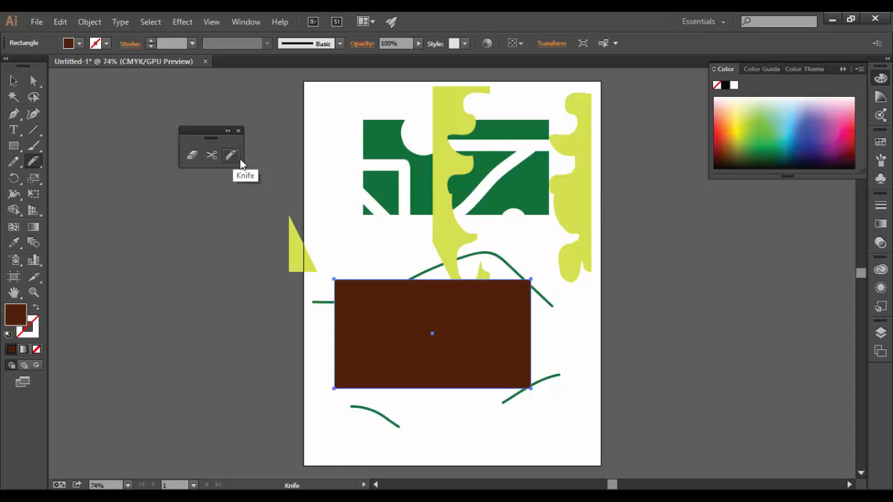
mouse_move(338, 249)
left_mouse_down()
mouse_move(372, 317)
mouse_move(413, 317)
mouse_move(430, 332)
mouse_move(453, 305)
mouse_move(468, 304)
mouse_move(491, 319)
mouse_move(493, 304)
mouse_move(481, 297)
mouse_move(401, 293)
left_mouse_up()
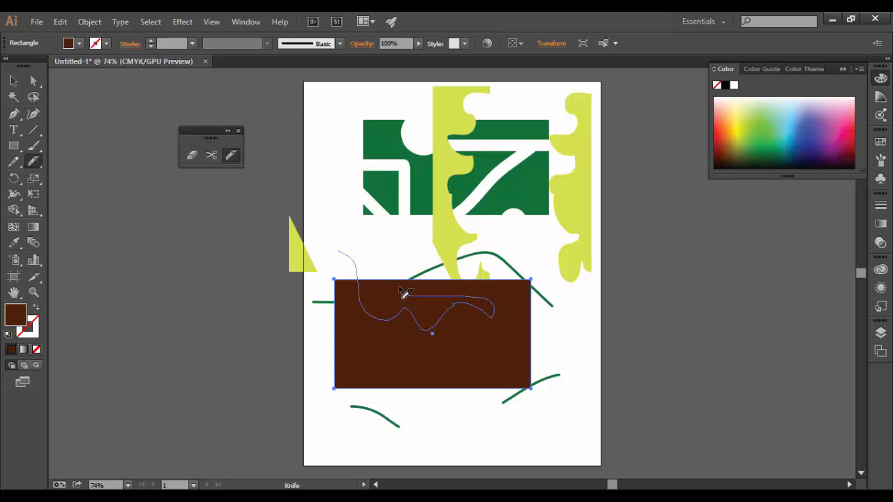
left_click_drag(405, 293, 402, 293)
left_click(14, 81)
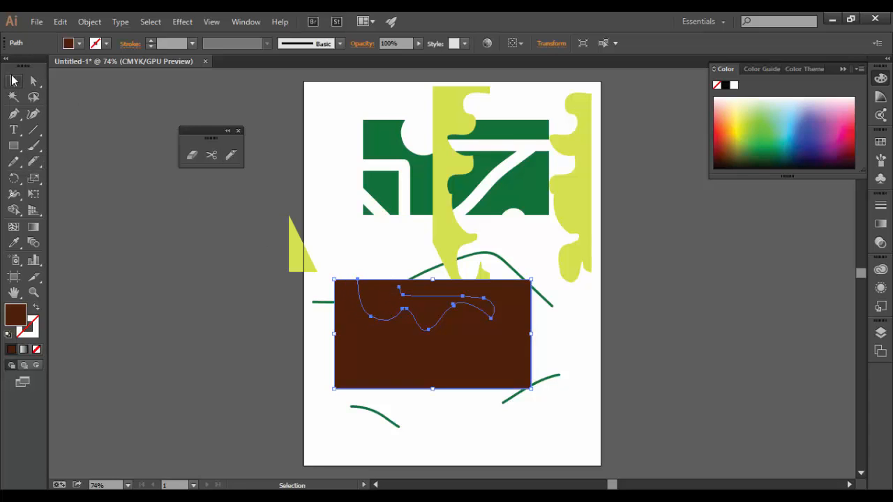
double_click(377, 312)
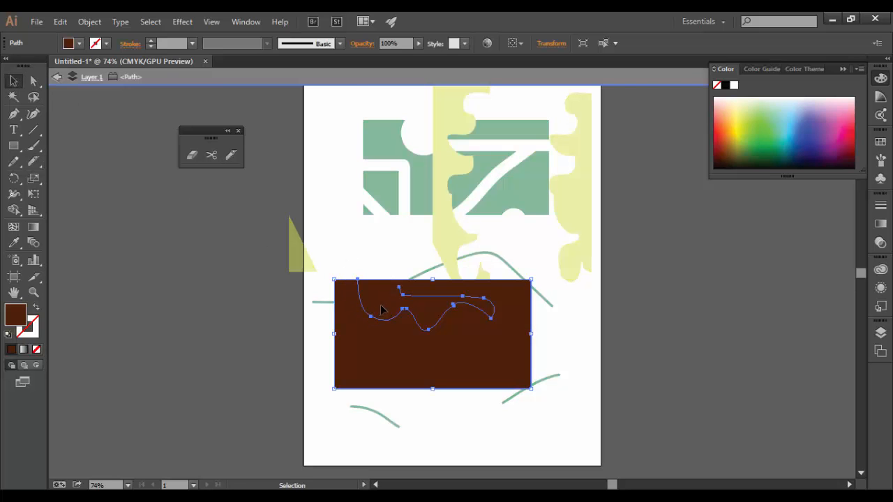
left_click_drag(377, 313, 397, 337)
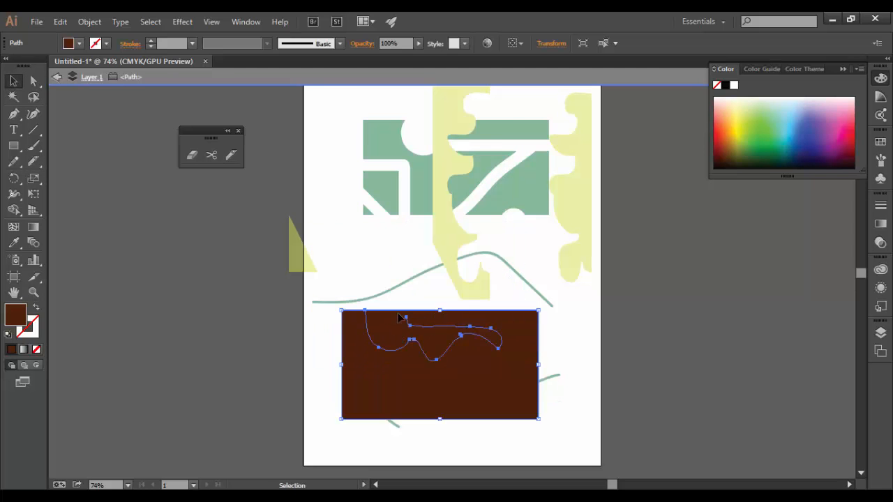
Step: Extend the Knife cut to the brown rectangle's upper edge and try to move the enclosed piece out
left_click(231, 155)
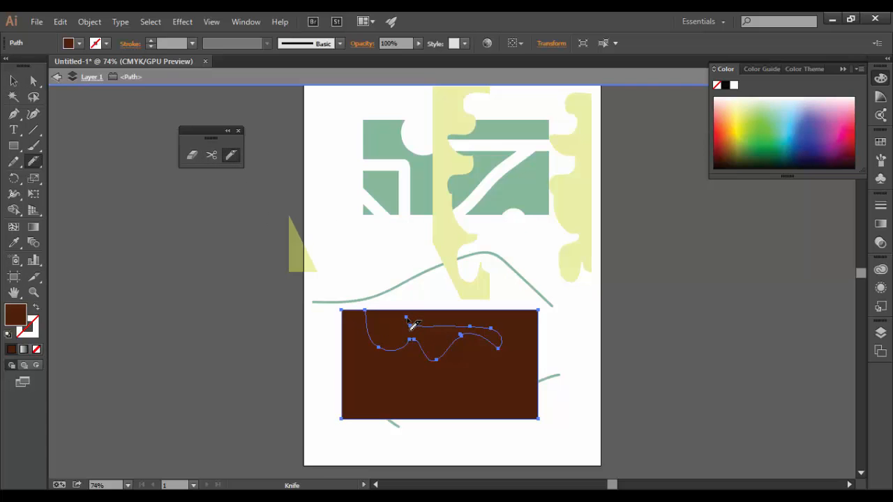
mouse_move(411, 319)
left_mouse_down()
mouse_move(406, 300)
mouse_move(379, 298)
mouse_move(376, 307)
left_mouse_up()
left_click(13, 81)
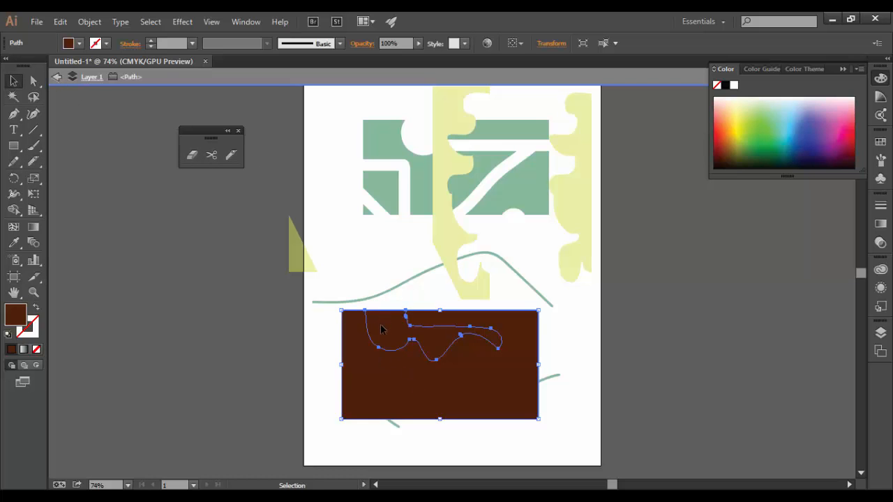
left_click_drag(381, 325, 379, 266)
left_click_drag(418, 360, 433, 374)
Step: Undo the moves and Knife cuts on the brown rectangle back to the plain, uncut shape
key("ctrl+z")
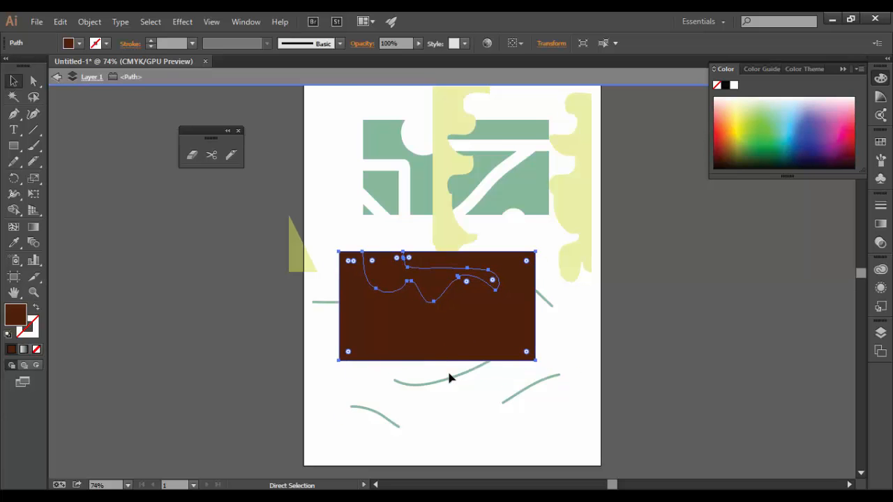
key("ctrl+z")
key("ctrl+z")
key("ctrl+z")
key("ctrl+z")
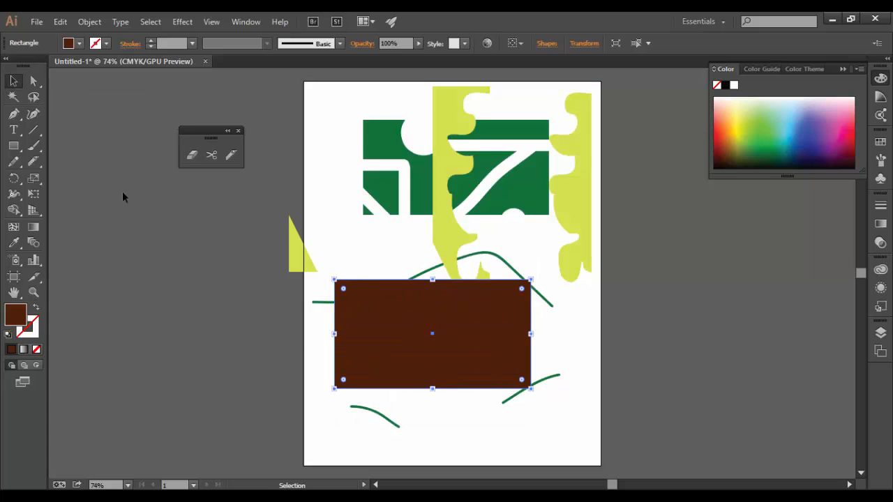
Step: Divide the brown rectangle into four pieces with one freehand Knife path that winds inside it and crosses its left, bottom and right edges
left_click(231, 155)
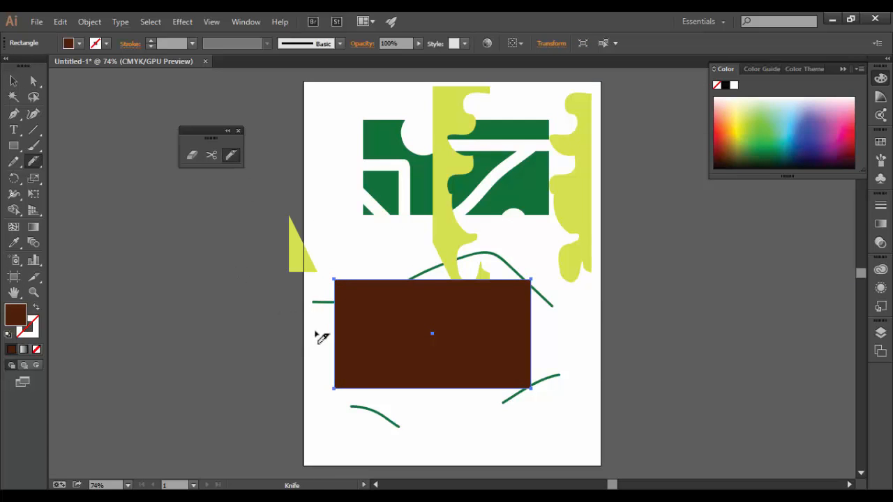
mouse_move(322, 325)
left_mouse_down()
mouse_move(346, 346)
mouse_move(349, 373)
mouse_move(399, 337)
mouse_move(415, 403)
mouse_move(451, 413)
mouse_move(466, 346)
mouse_move(571, 352)
mouse_move(567, 328)
mouse_move(475, 316)
mouse_move(469, 295)
mouse_move(428, 308)
mouse_move(385, 293)
mouse_move(424, 289)
mouse_move(367, 284)
mouse_move(348, 305)
mouse_move(307, 287)
left_mouse_up()
left_click(12, 80)
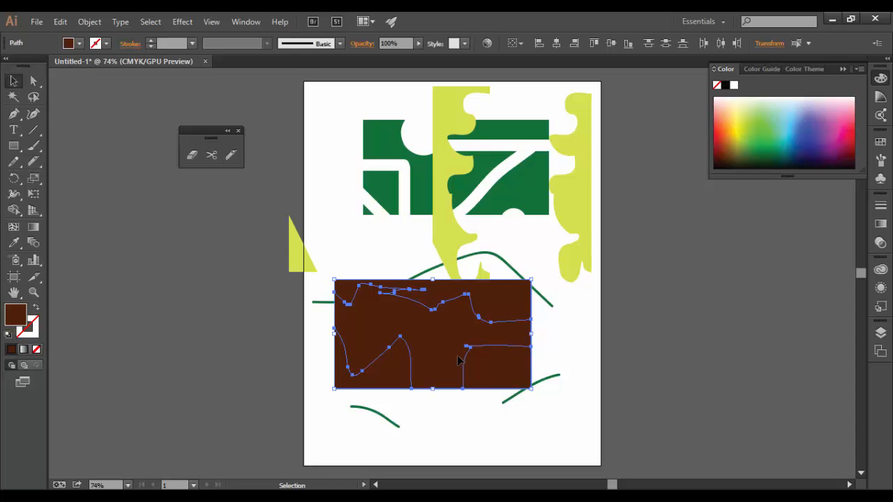
Step: Move the irregular central piece of the brown rectangle off the artboard's right side in isolation mode, and leave isolation mode
double_click(452, 357)
left_click_drag(450, 351, 702, 341)
double_click(546, 411)
Step: Select each of the four brown pieces in turn to check their separation, and shift the floating Eraser tools group slightly
left_click(493, 381)
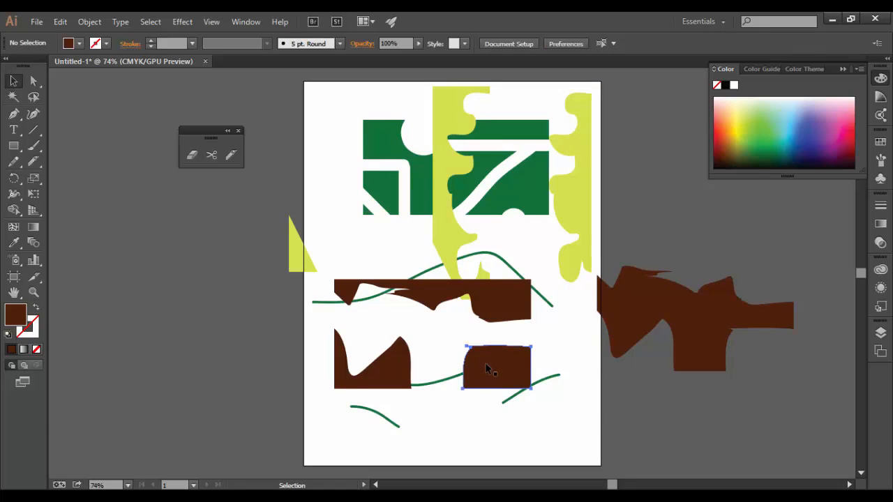
left_click(371, 385)
left_click(508, 309)
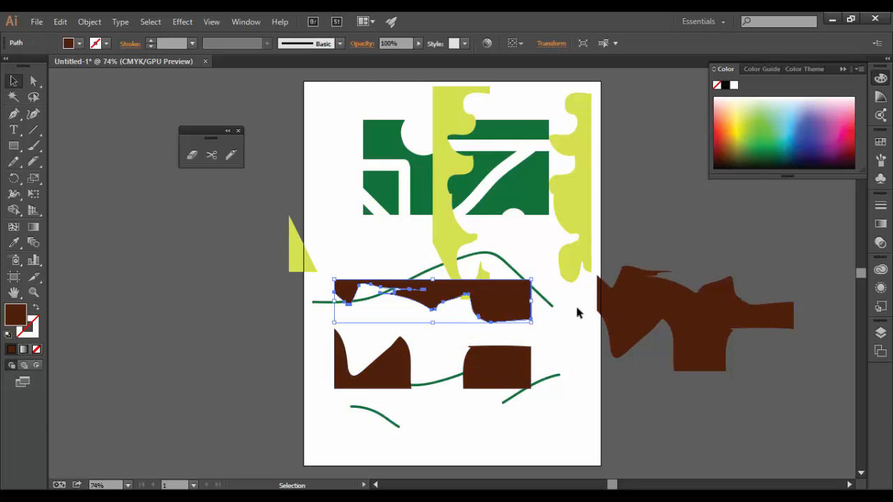
left_click(634, 309)
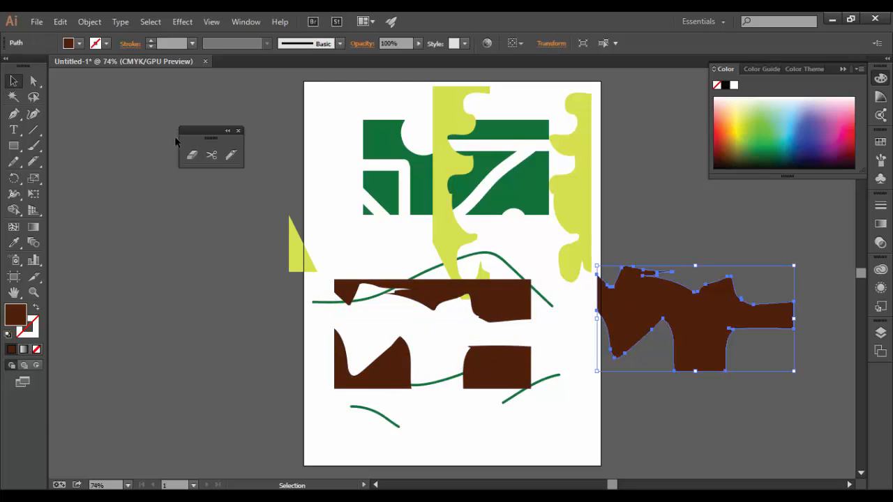
left_click_drag(193, 130, 184, 134)
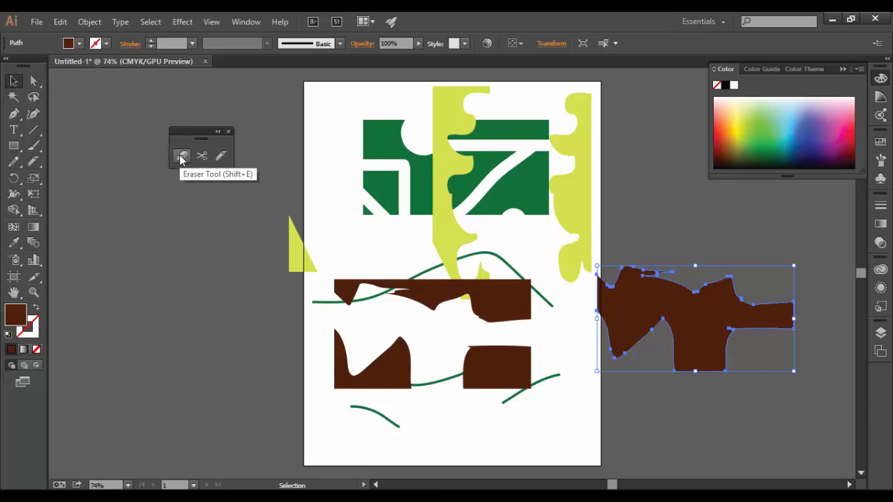